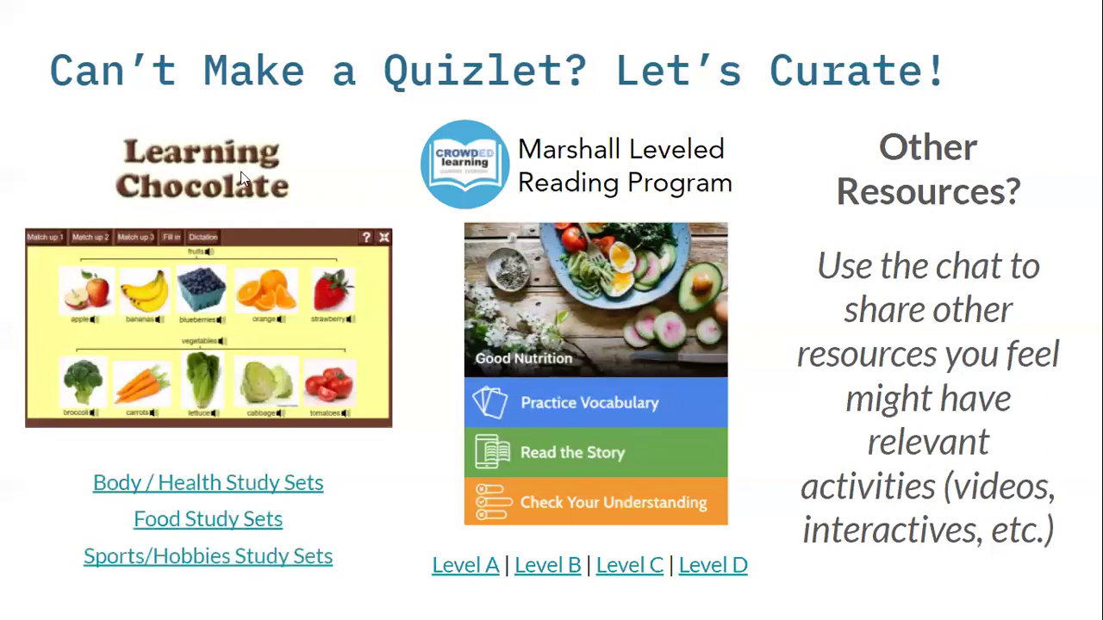
- Open Learning Chocolate's Body/Health study sets from 5 senses to Eye, reloading via the Category menu
{"action": "left_click", "coordinate": [239, 476]}
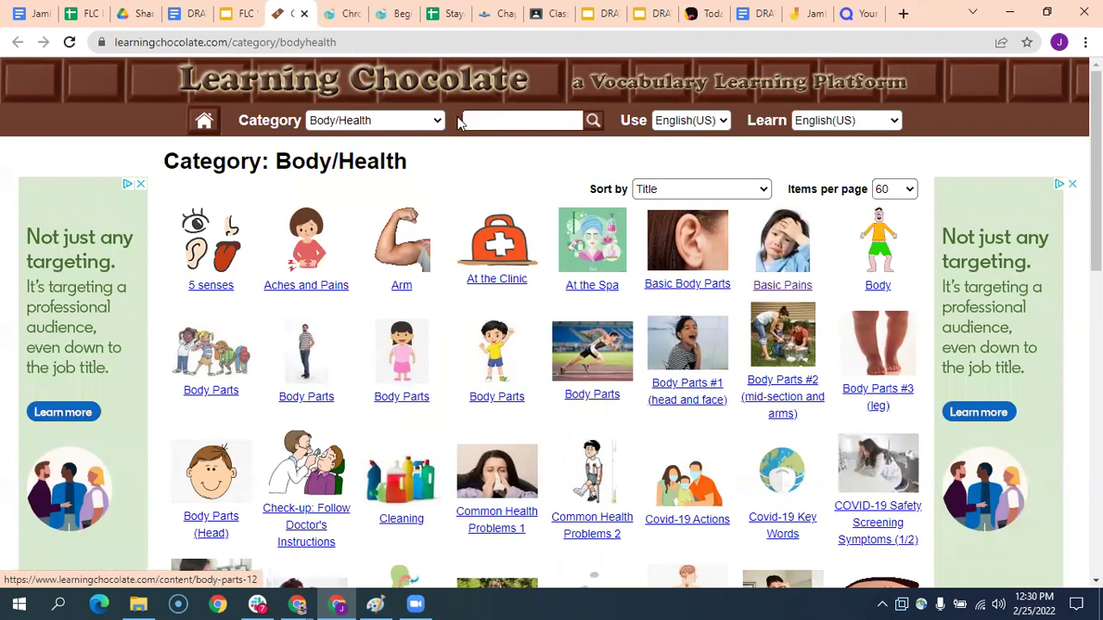
{"action": "mouse_move", "coordinate": [375, 121]}
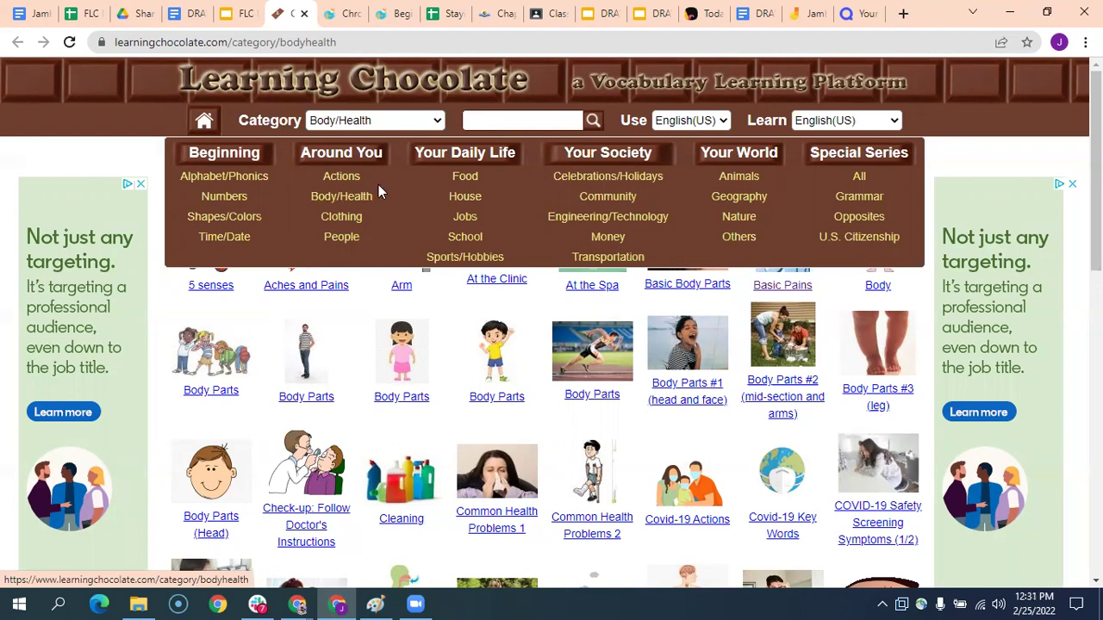
{"action": "left_click", "coordinate": [354, 198]}
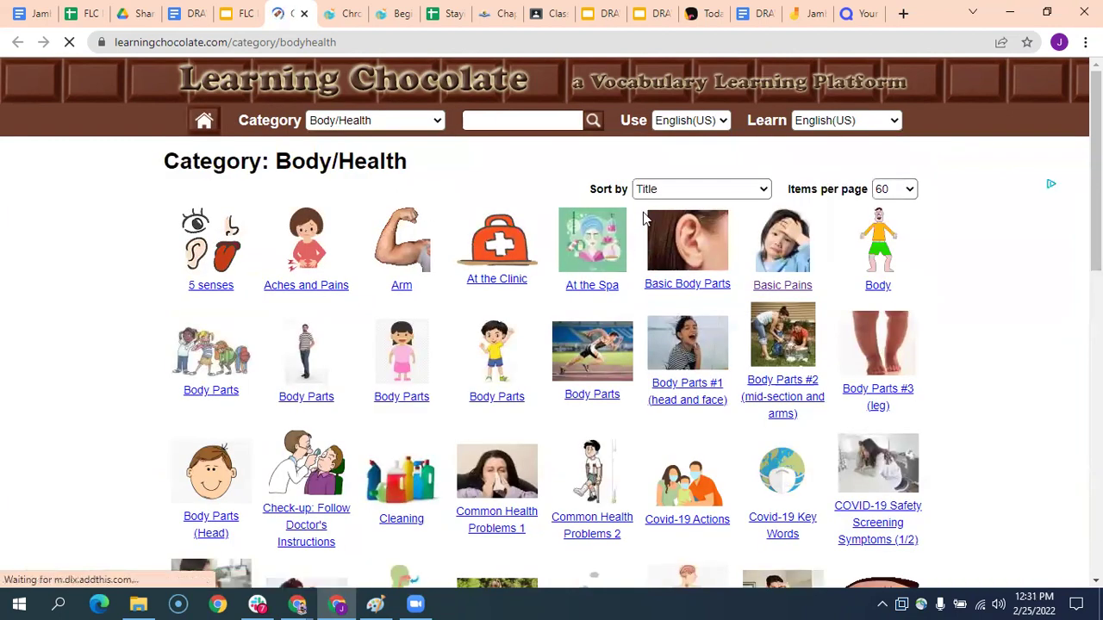
{"action": "scroll", "coordinate": [724, 248], "scroll_direction": "down", "scroll_amount": 1}
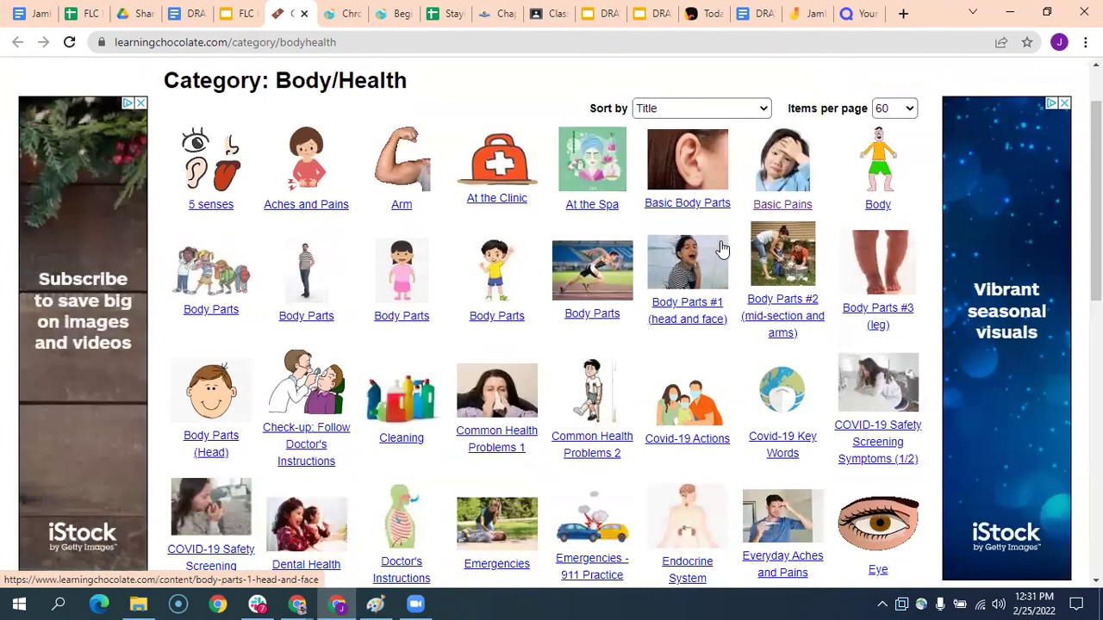
{"action": "scroll", "coordinate": [702, 231], "scroll_direction": "down", "scroll_amount": 1}
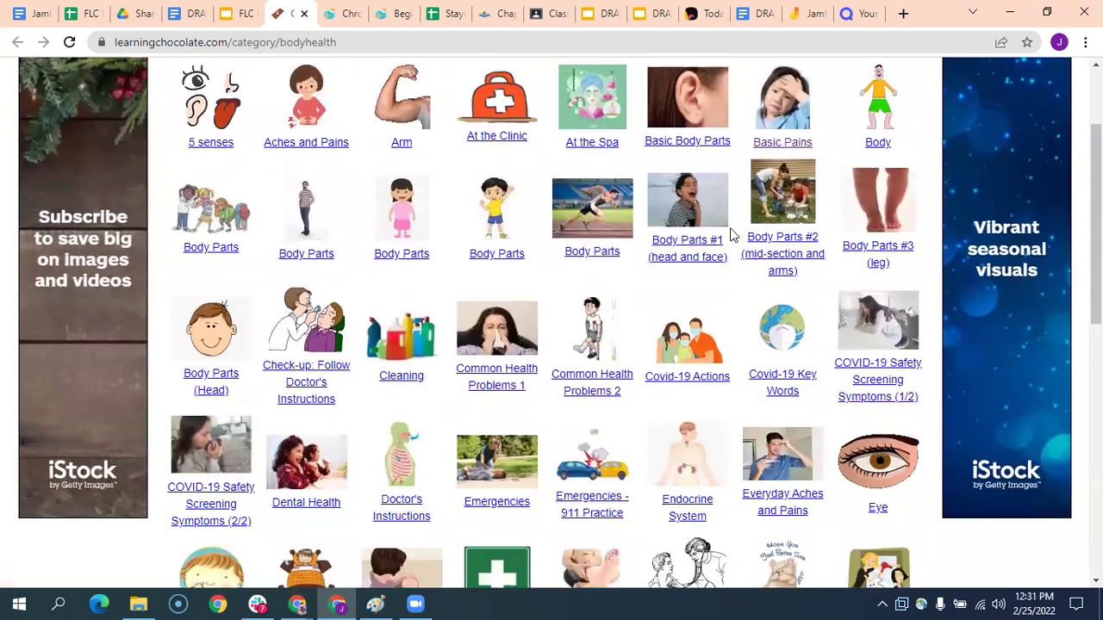
{"action": "scroll", "coordinate": [702, 237], "scroll_direction": "up", "scroll_amount": 3}
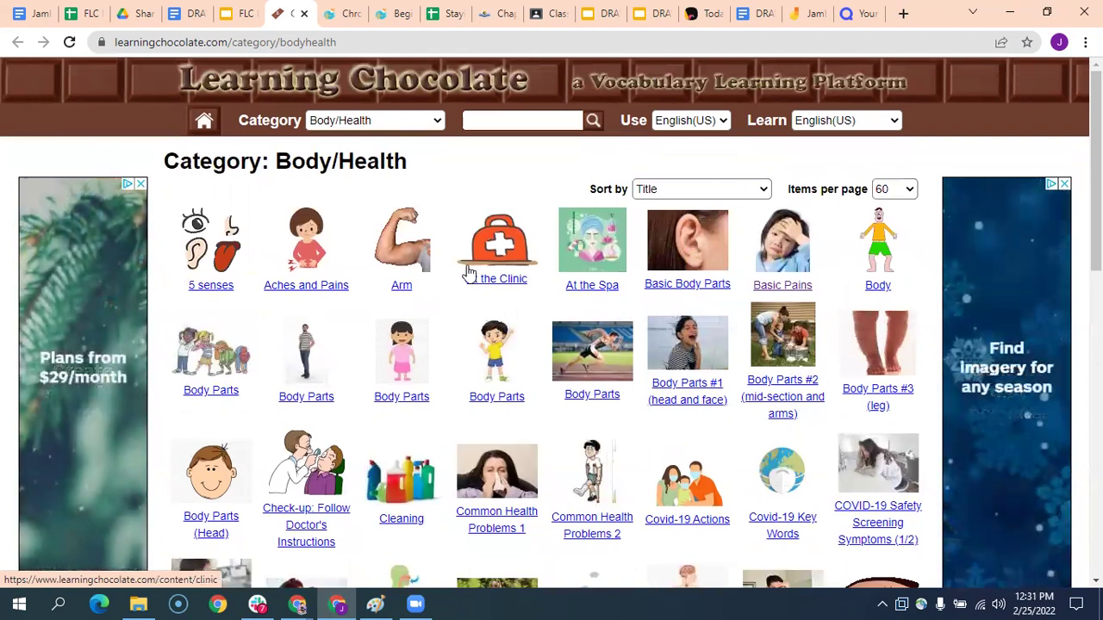
- Open the Basic Pains lesson, dismiss the ad, and hear 'cough' pronounced
{"action": "left_click", "coordinate": [782, 287]}
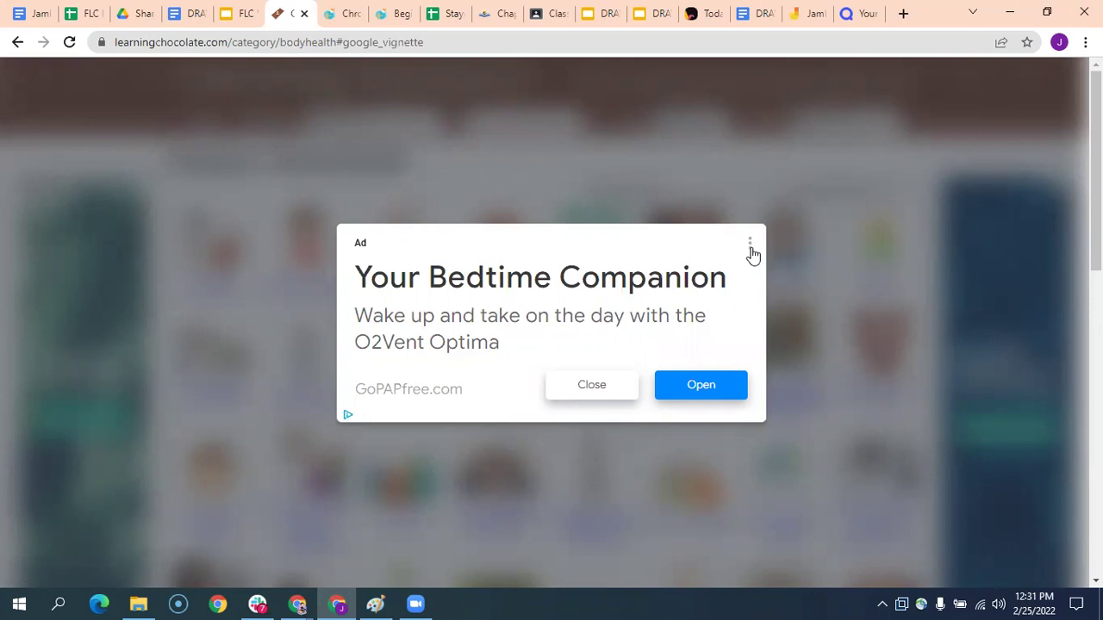
{"action": "left_click", "coordinate": [592, 388]}
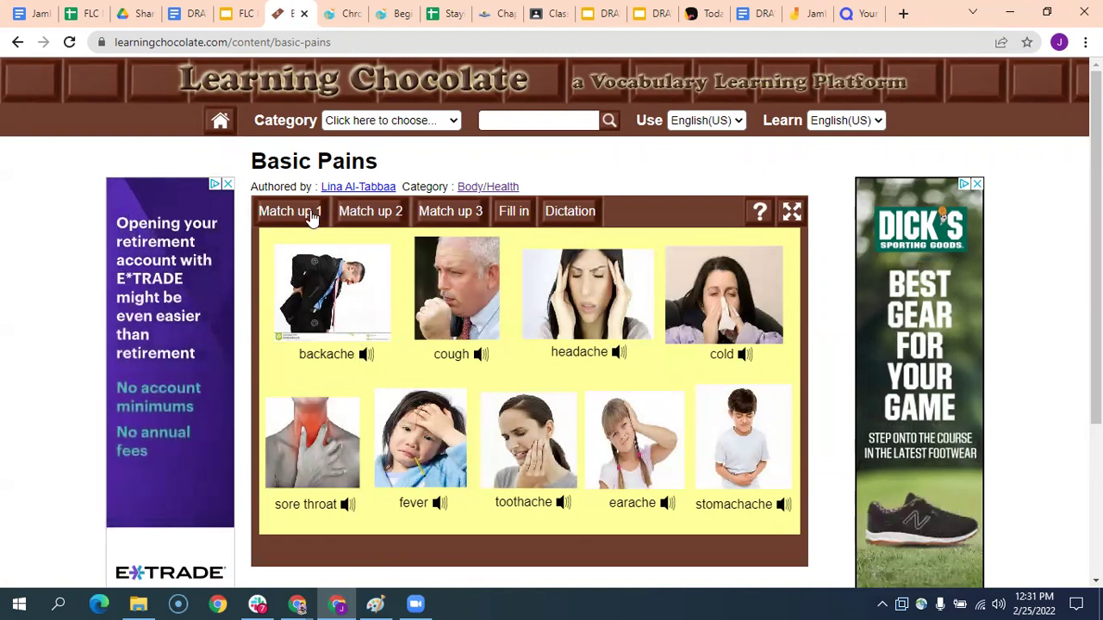
{"action": "left_click", "coordinate": [476, 356]}
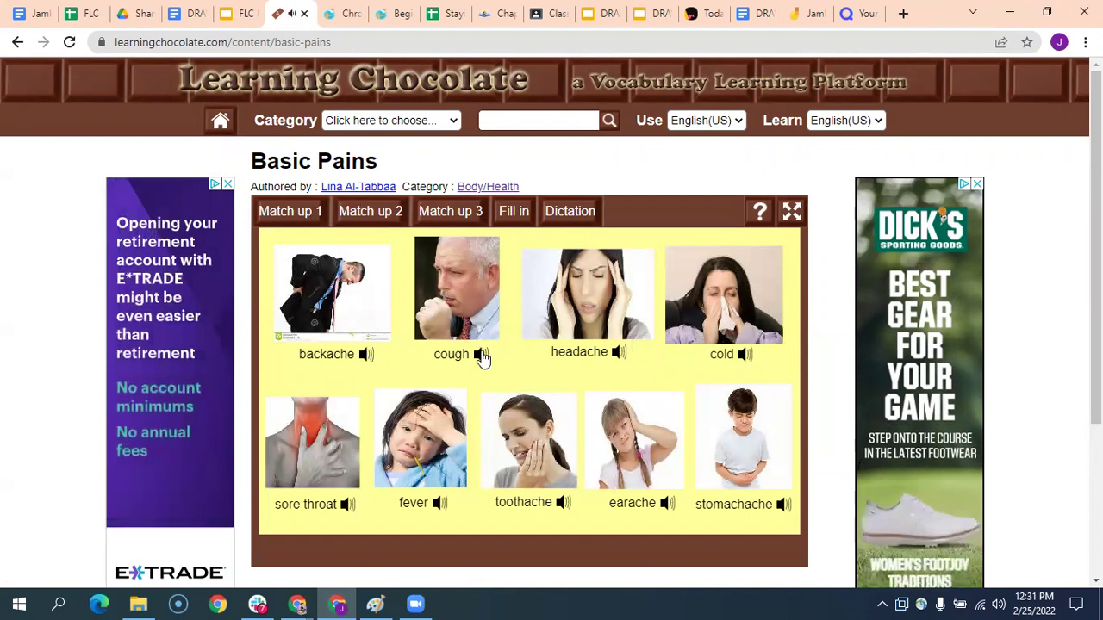
- In Match up 1, match an audio clip to 'sore throat', then return to the pictures
{"action": "left_click", "coordinate": [296, 213]}
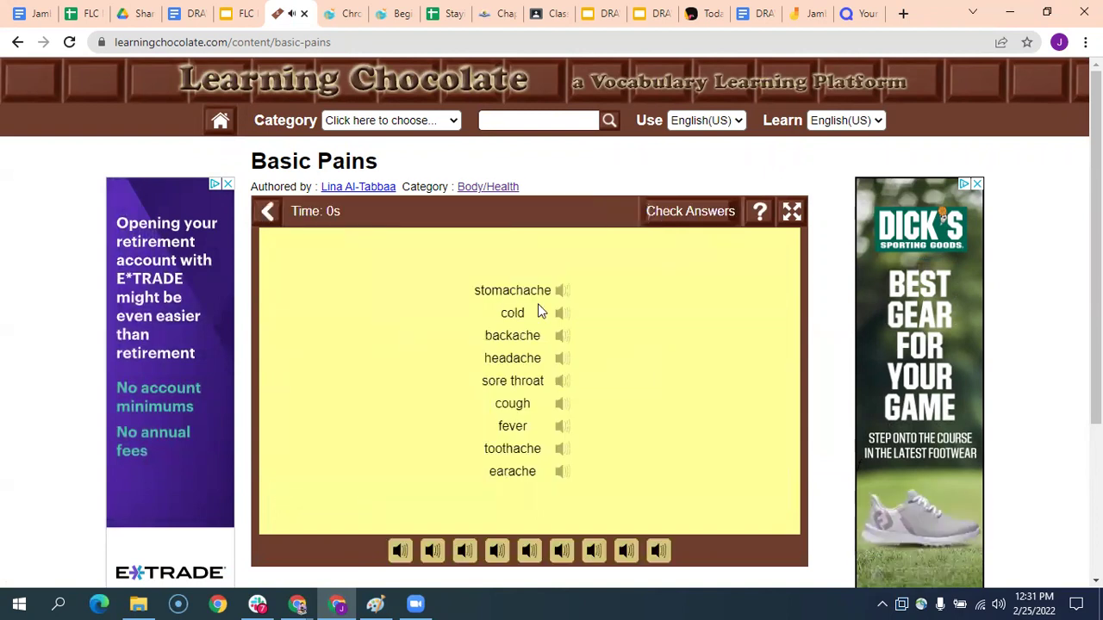
{"action": "left_click", "coordinate": [498, 551]}
{"action": "left_click_drag", "start_coordinate": [498, 552], "coordinate": [562, 381]}
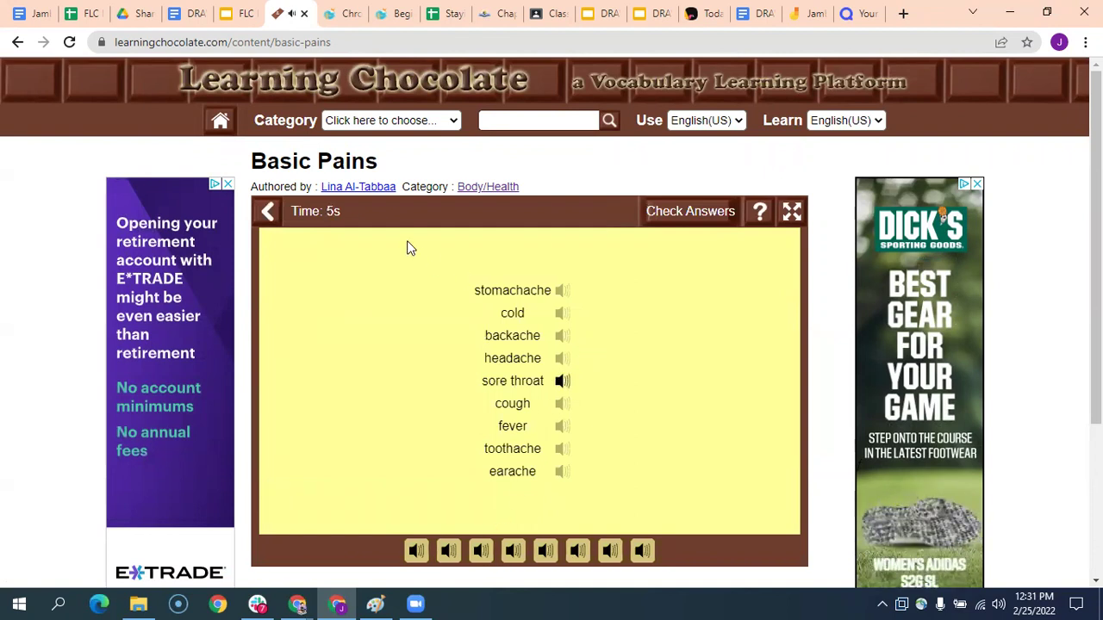
{"action": "left_click", "coordinate": [315, 221]}
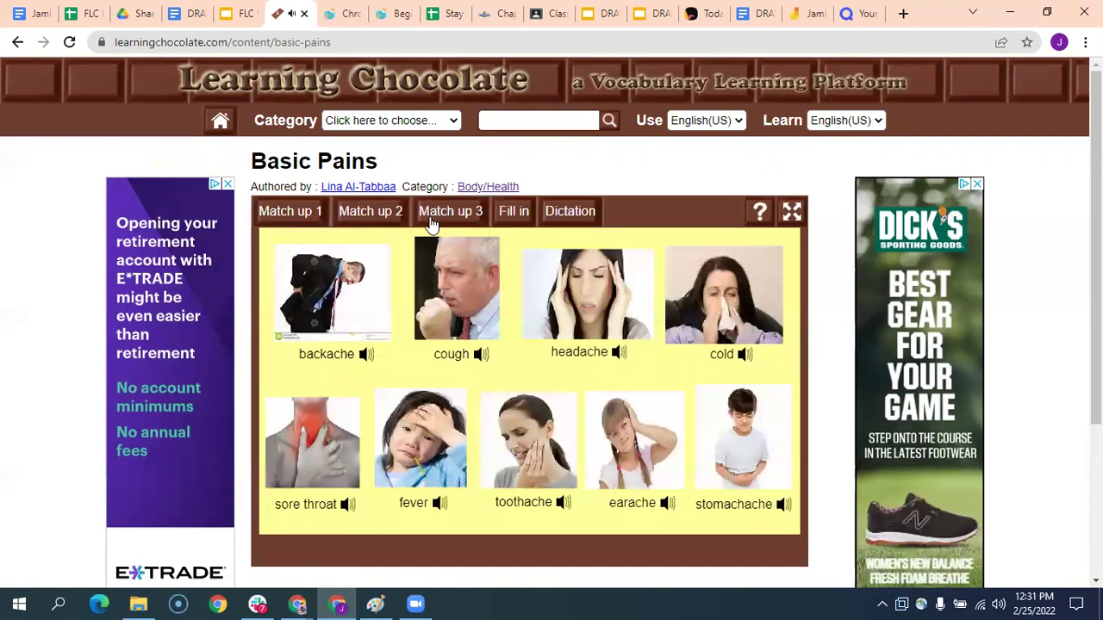
{"action": "left_click", "coordinate": [792, 216]}
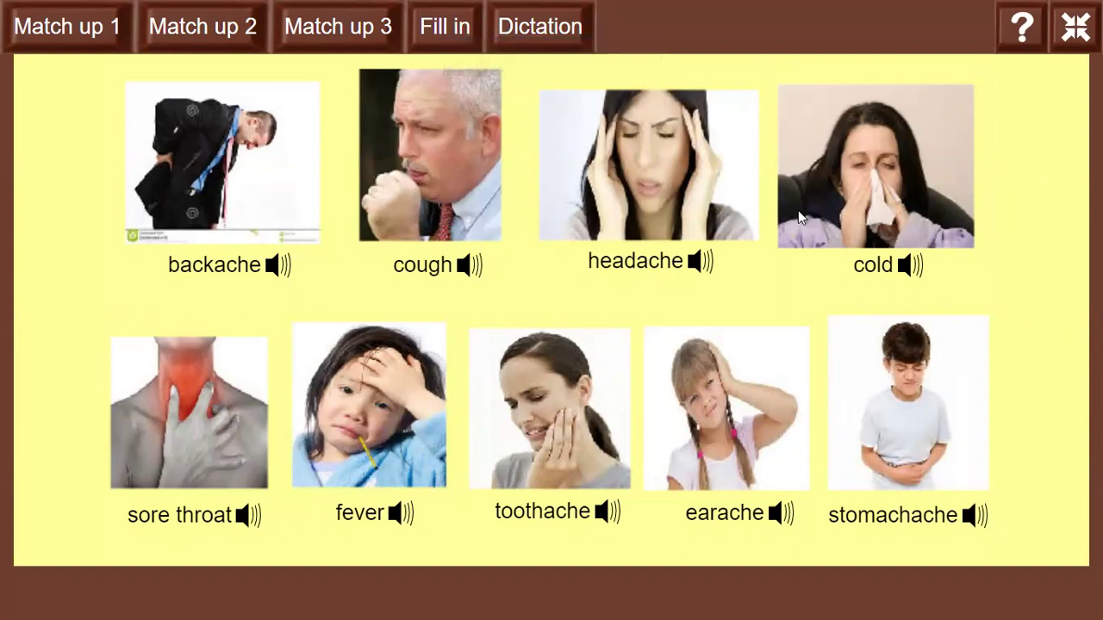
{"action": "mouse_move", "coordinate": [551, 10]}
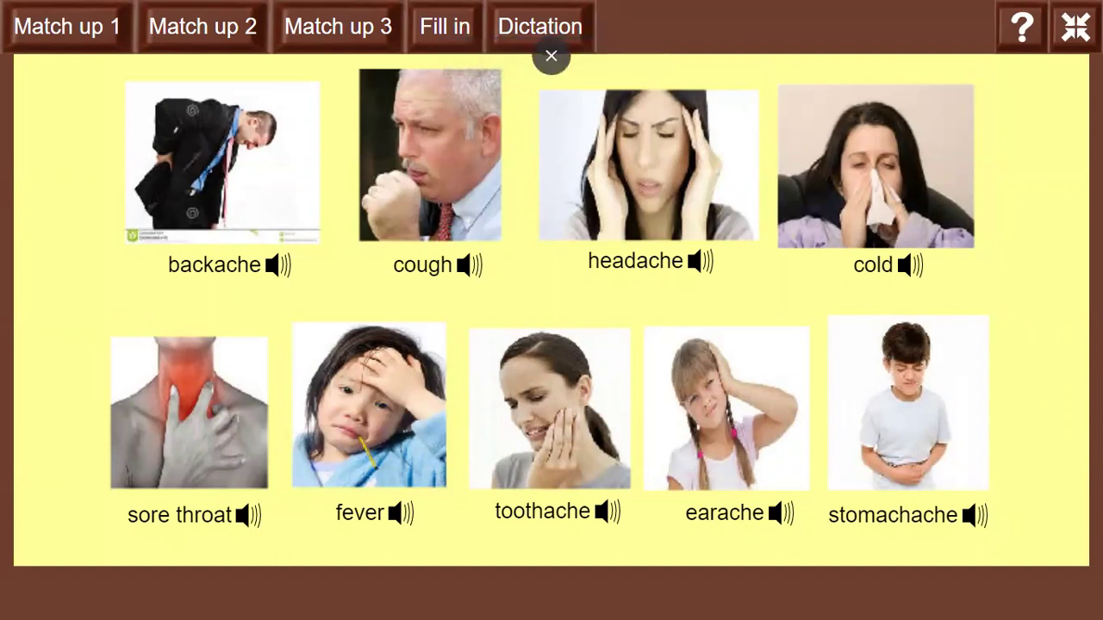
{"action": "left_click", "coordinate": [1075, 27]}
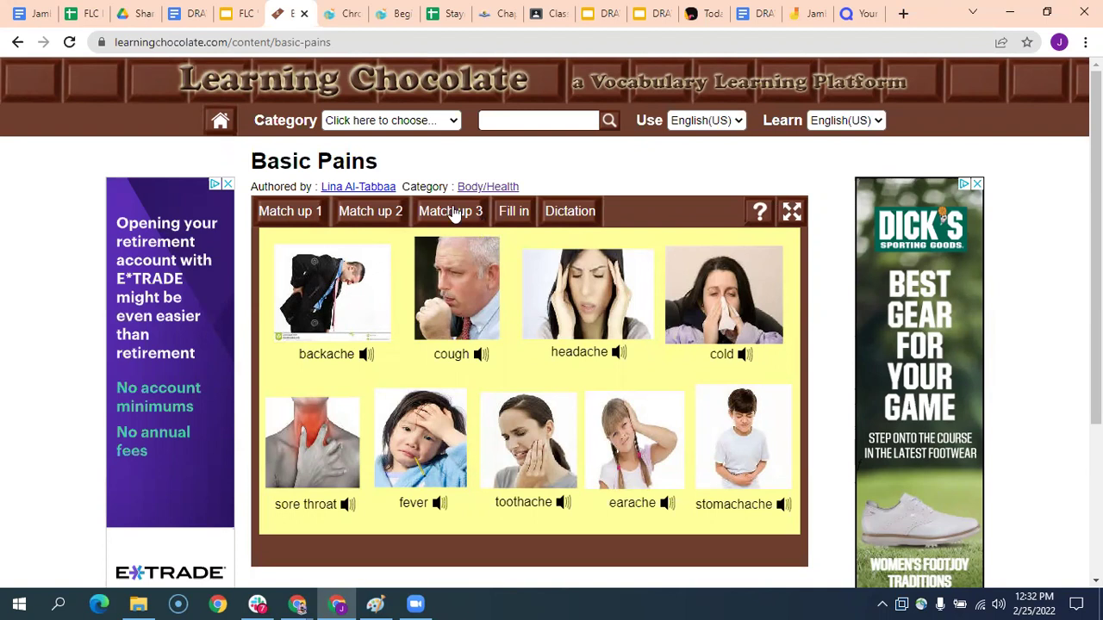
- Copy the link behind 'Open this form' on the Resource Curation Submission Form slide
{"action": "left_click", "coordinate": [242, 14]}
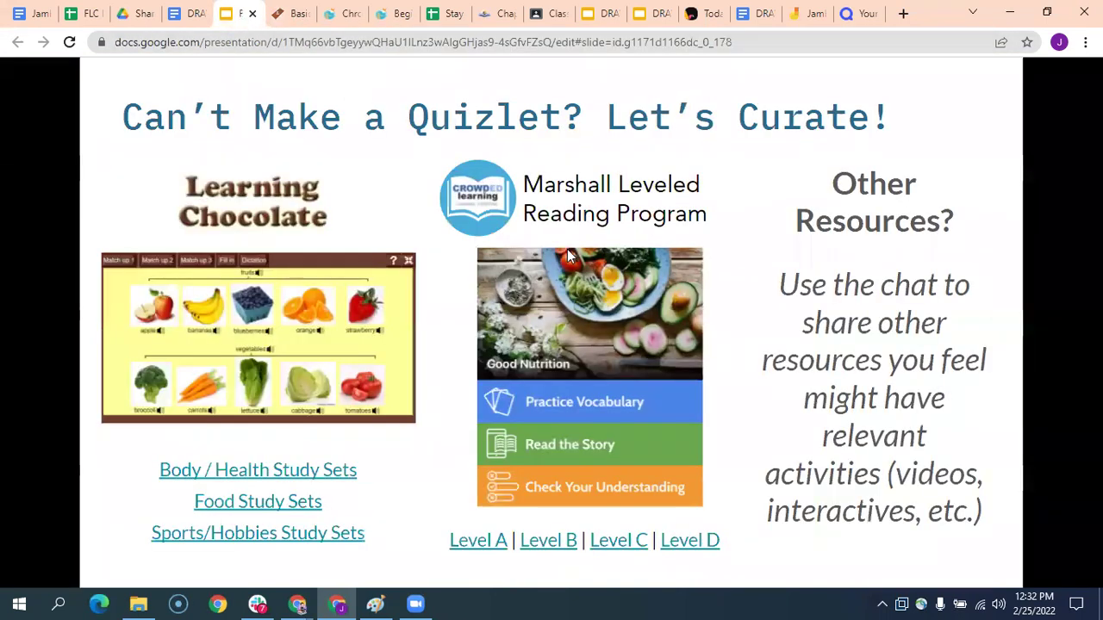
{"action": "left_click", "coordinate": [1042, 166]}
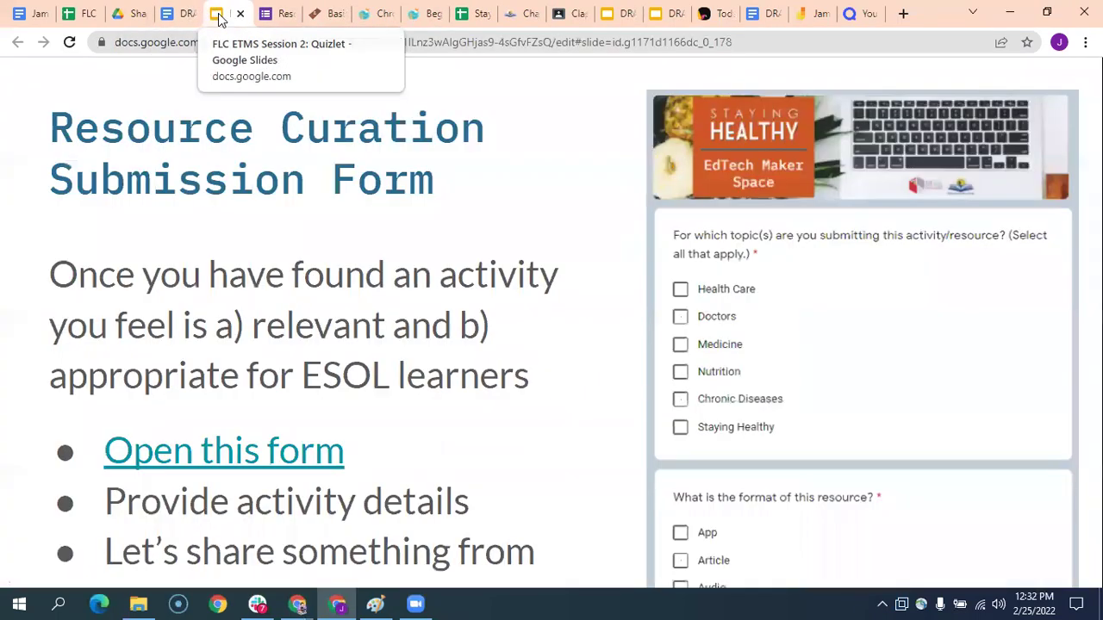
{"action": "key", "text": "Escape"}
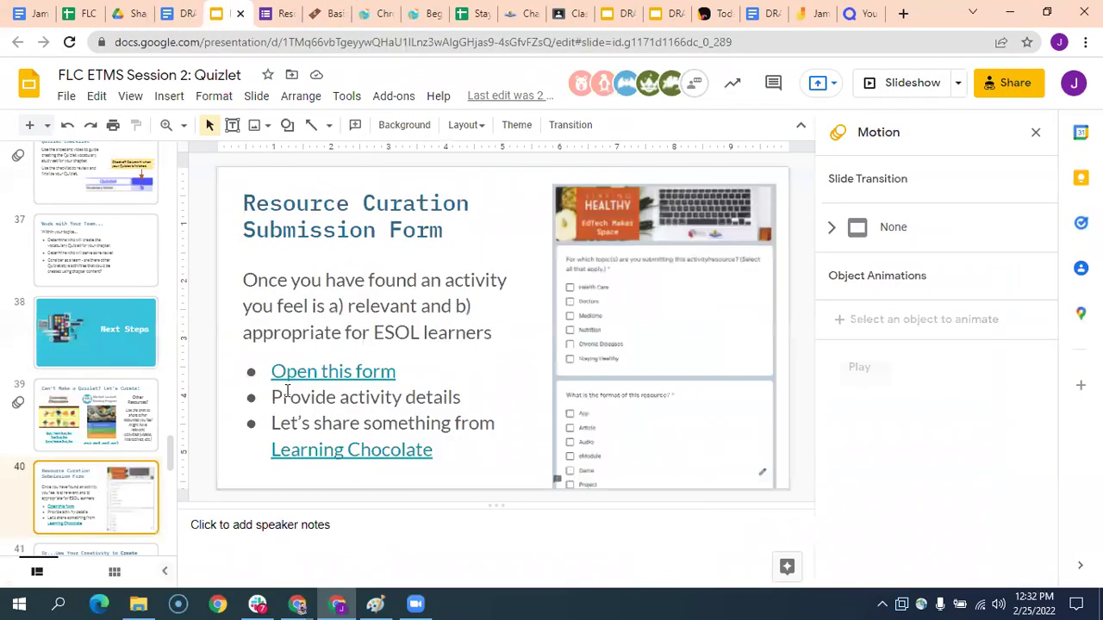
{"action": "left_click", "coordinate": [348, 371]}
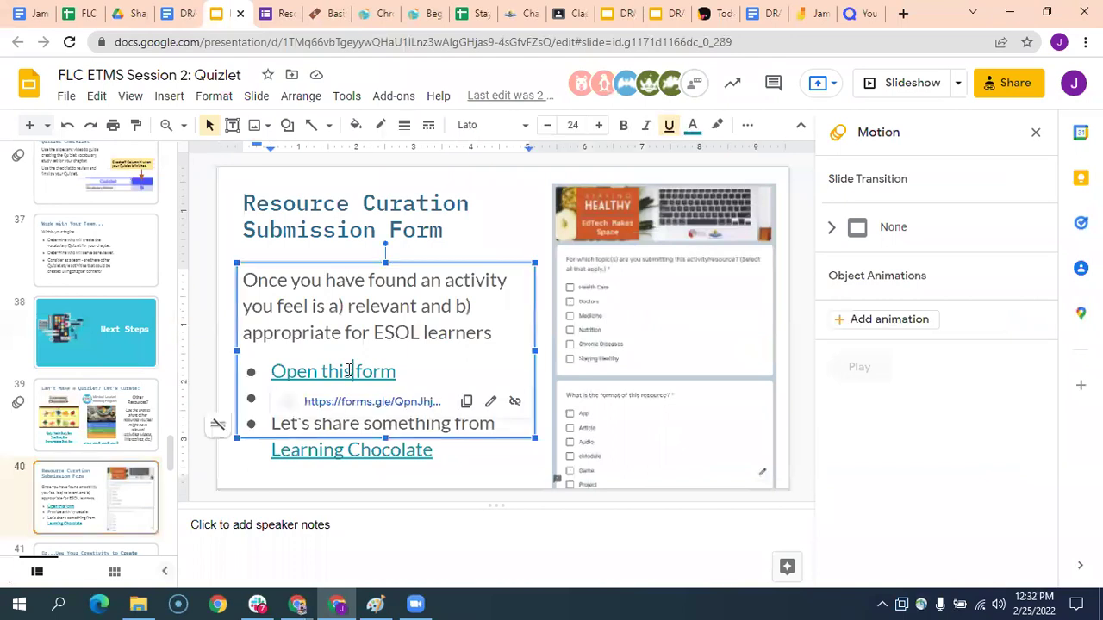
{"action": "left_click", "coordinate": [466, 401]}
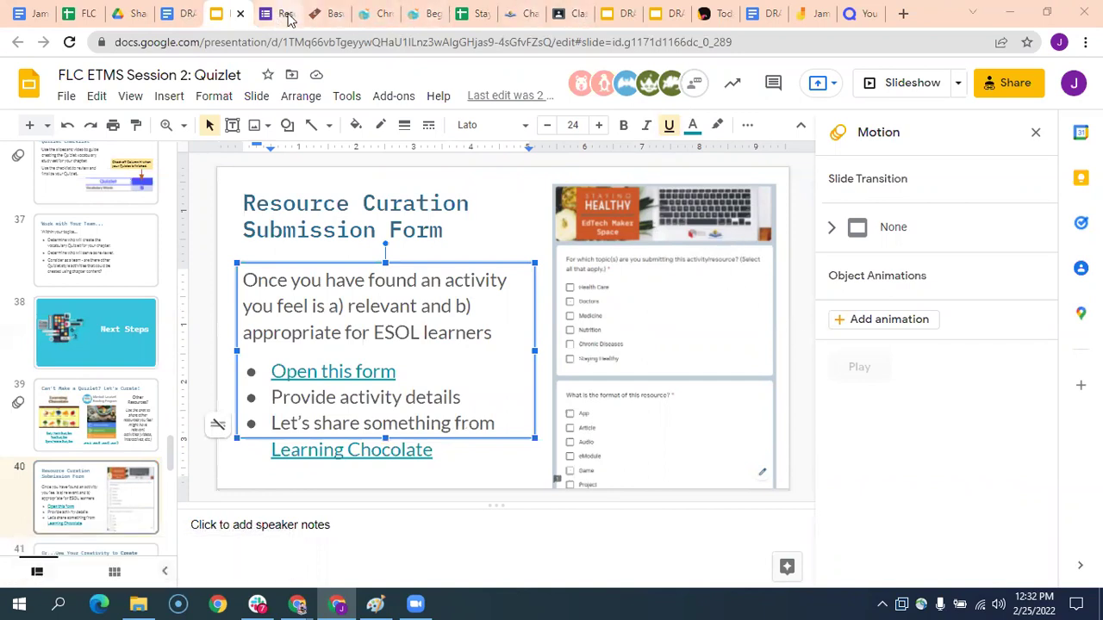
{"action": "left_click", "coordinate": [318, 15]}
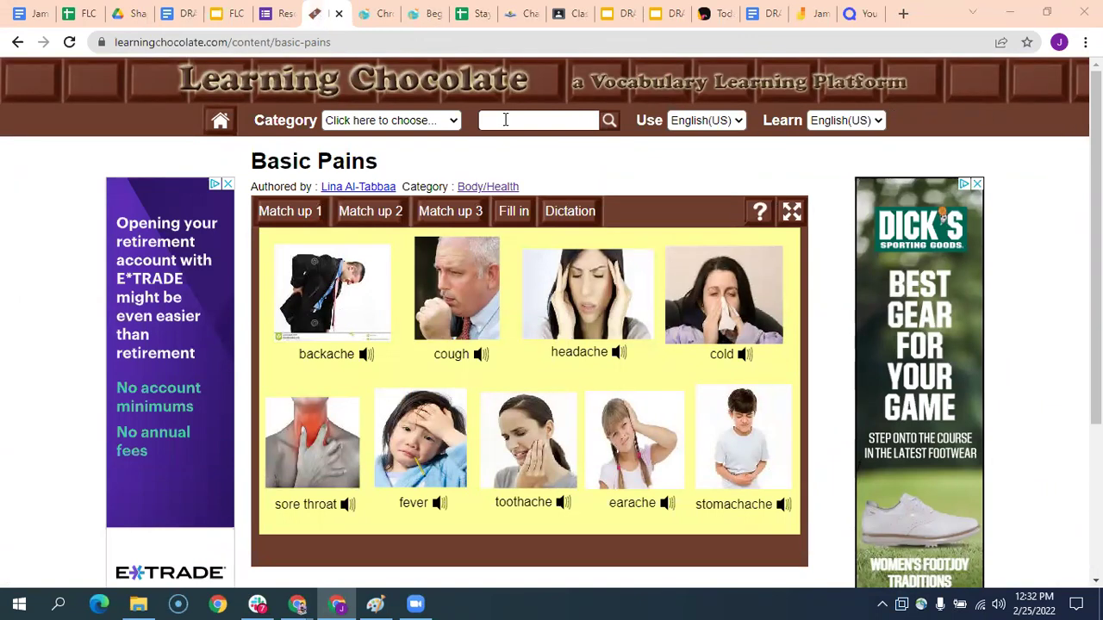
- Enter the submitter's email address, first name and last name in the resource form
{"action": "left_click", "coordinate": [274, 20]}
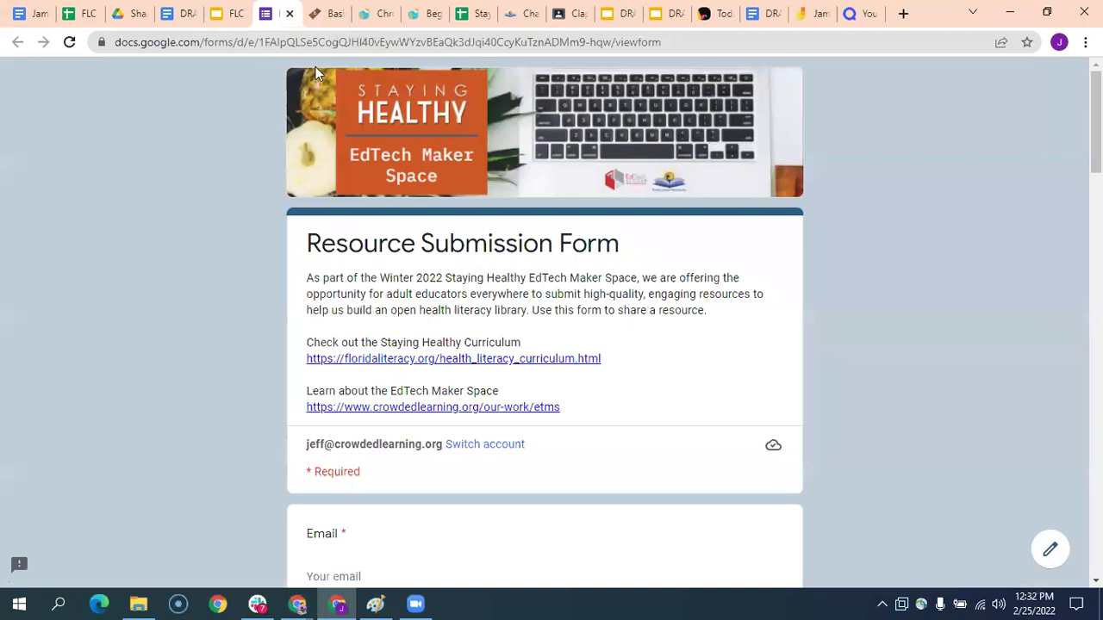
{"action": "scroll", "coordinate": [498, 295], "scroll_direction": "down", "scroll_amount": 1}
{"action": "scroll", "coordinate": [596, 238], "scroll_direction": "down", "scroll_amount": 2}
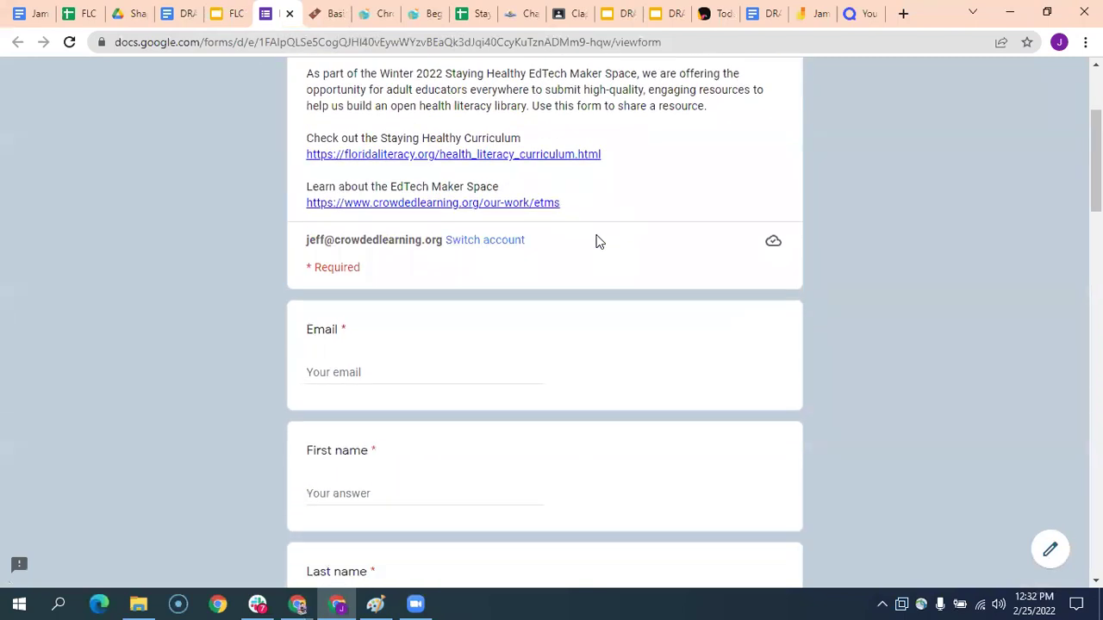
{"action": "left_click", "coordinate": [410, 328]}
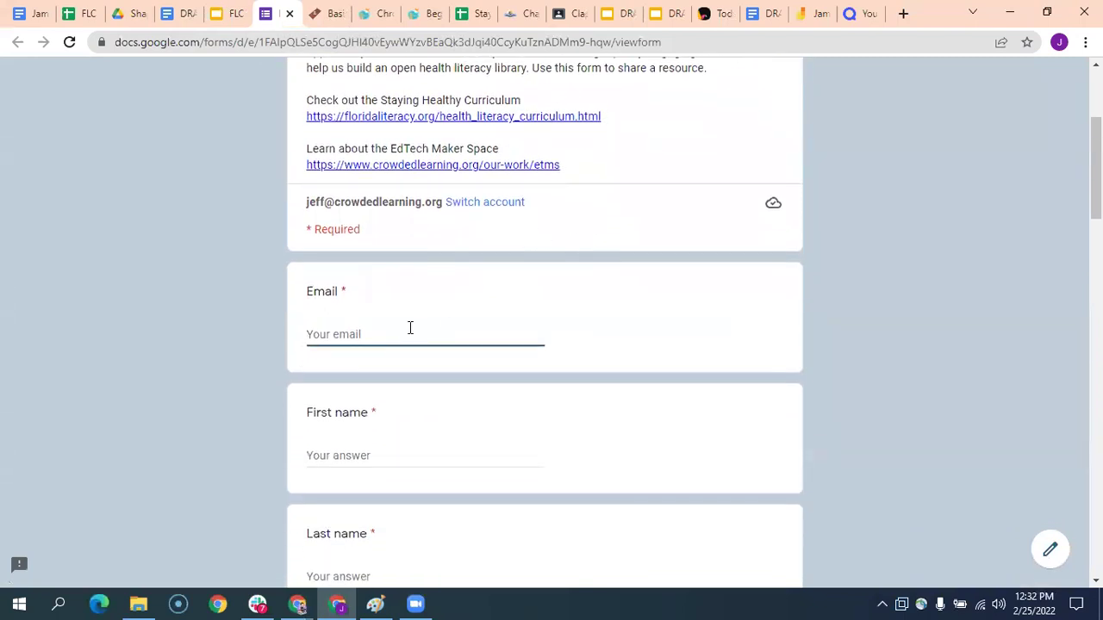
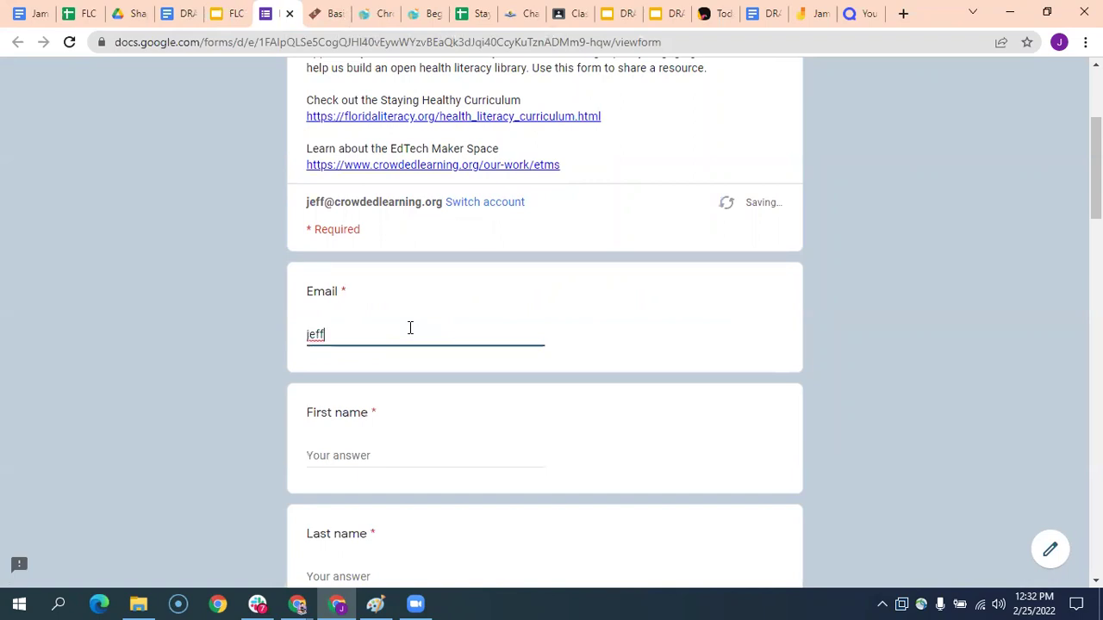
{"action": "key", "text": "Tab"}
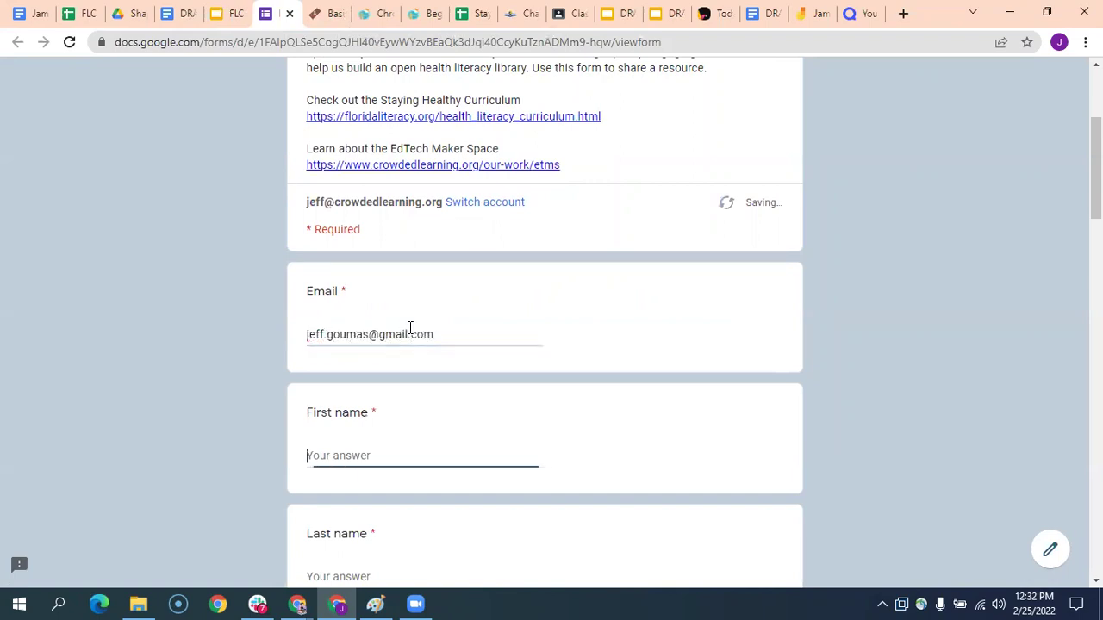
{"action": "key", "text": "Tab"}
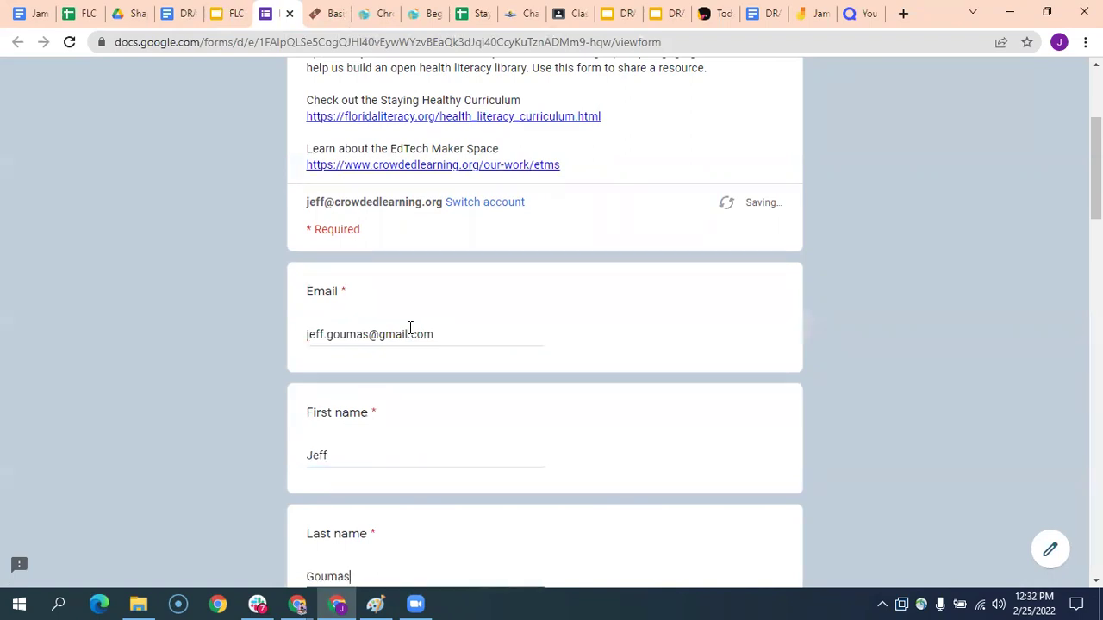
{"action": "key", "text": "Tab"}
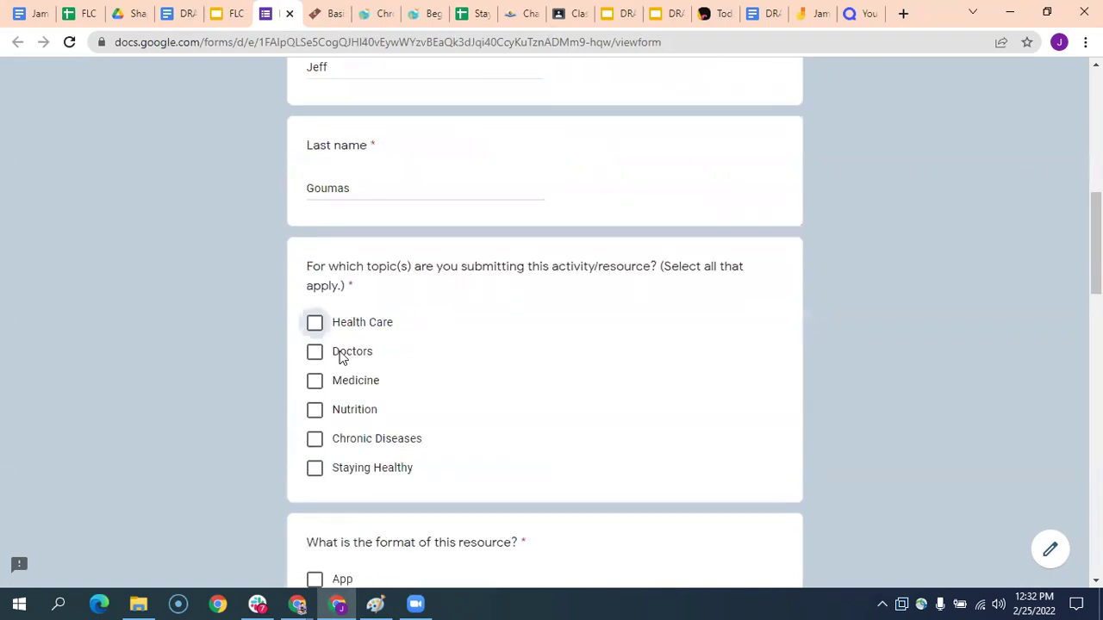
- Choose Doctors as the topic and Other: interactive as the resource format
{"action": "left_click", "coordinate": [343, 357]}
{"action": "scroll", "coordinate": [543, 332], "scroll_direction": "down", "scroll_amount": 3}
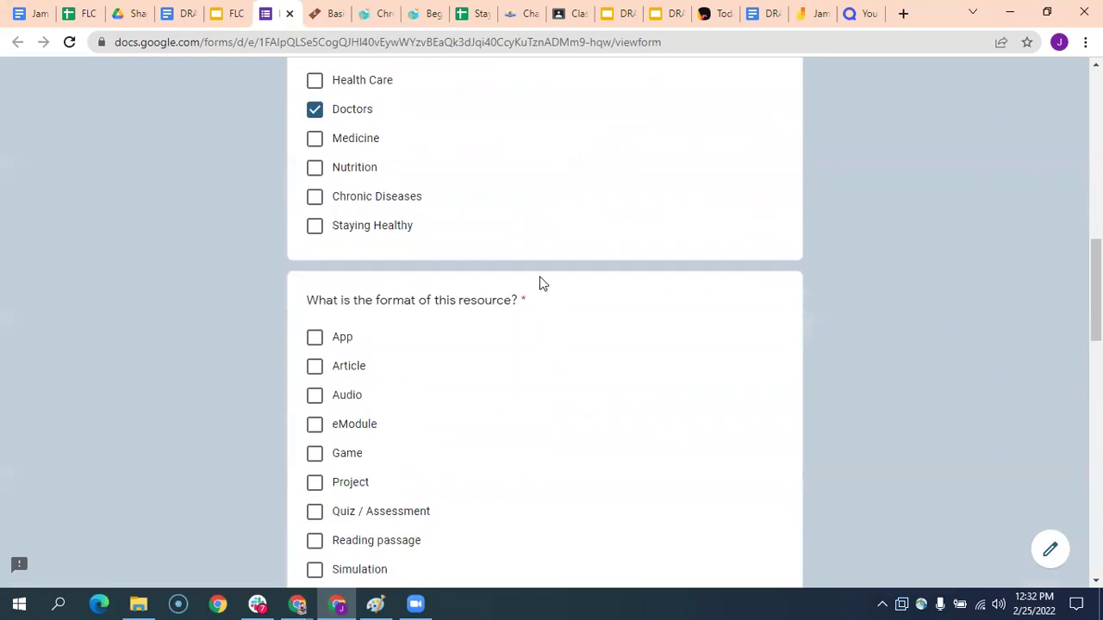
{"action": "scroll", "coordinate": [541, 283], "scroll_direction": "down", "scroll_amount": 1}
{"action": "scroll", "coordinate": [411, 399], "scroll_direction": "down", "scroll_amount": 1}
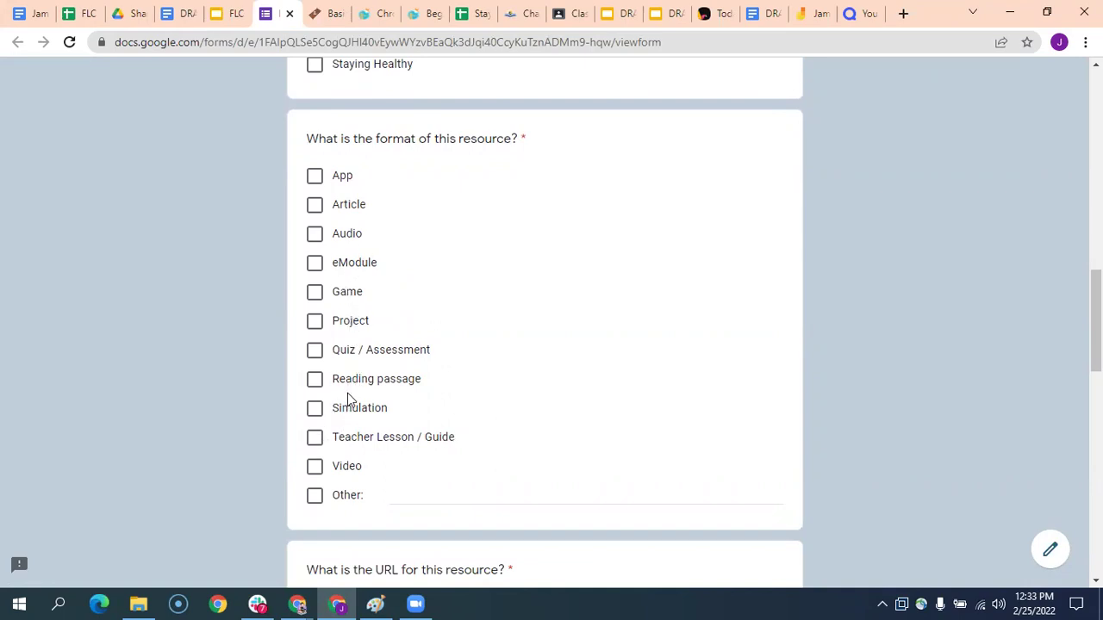
{"action": "left_click", "coordinate": [332, 498]}
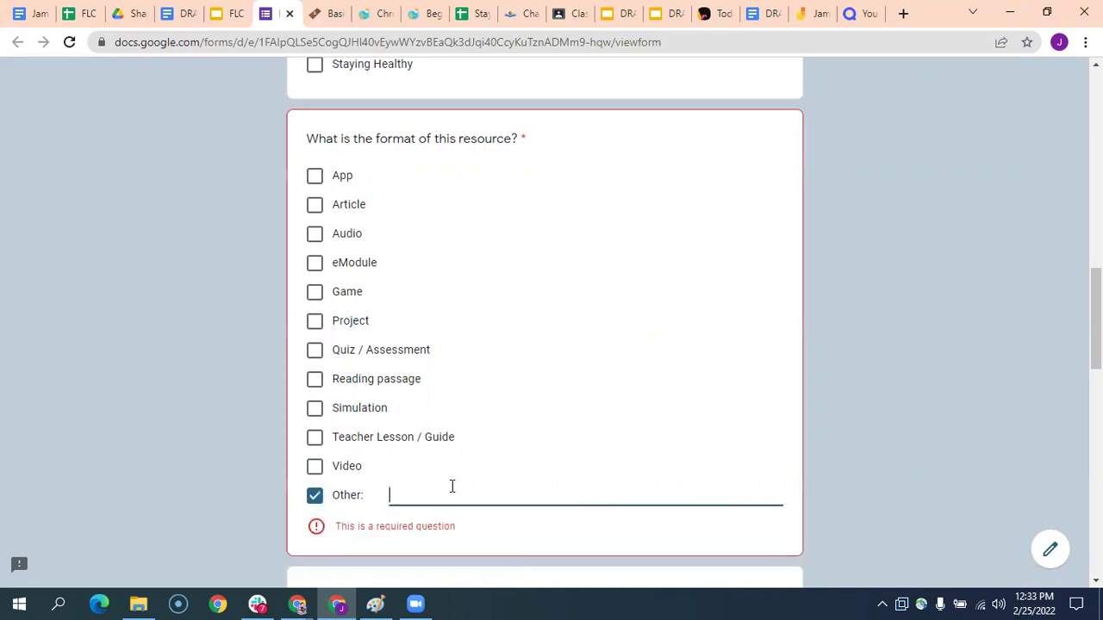
{"action": "type", "text": "iner"}
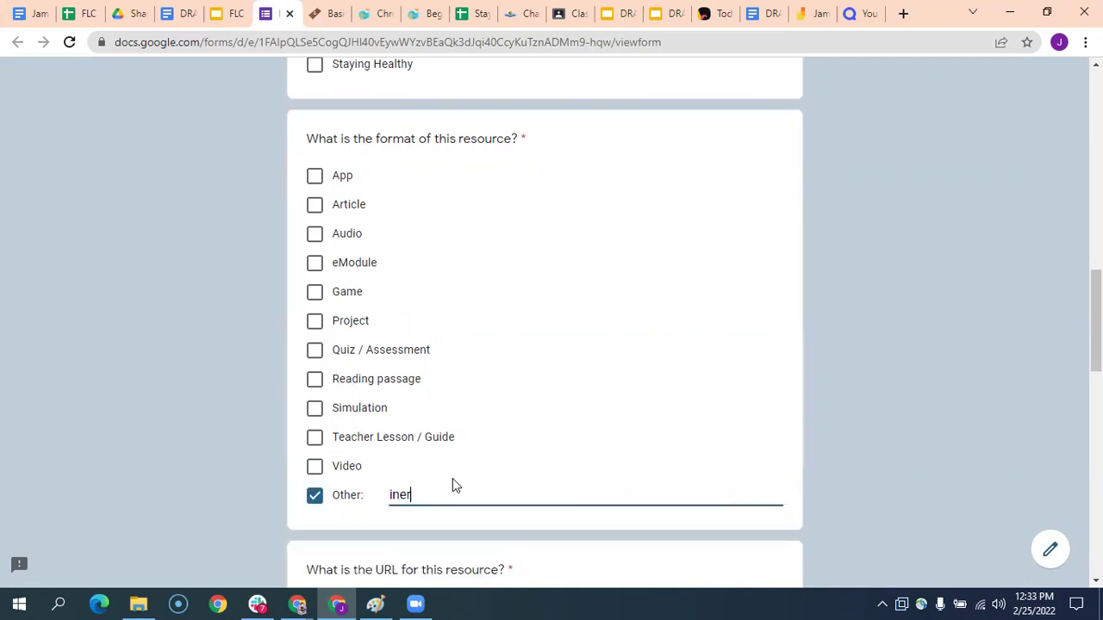
{"action": "key", "text": "BackSpace"}
{"action": "key", "text": "BackSpace"}
{"action": "type", "text": "teract"}
{"action": "scroll", "coordinate": [492, 441], "scroll_direction": "down", "scroll_amount": 3}
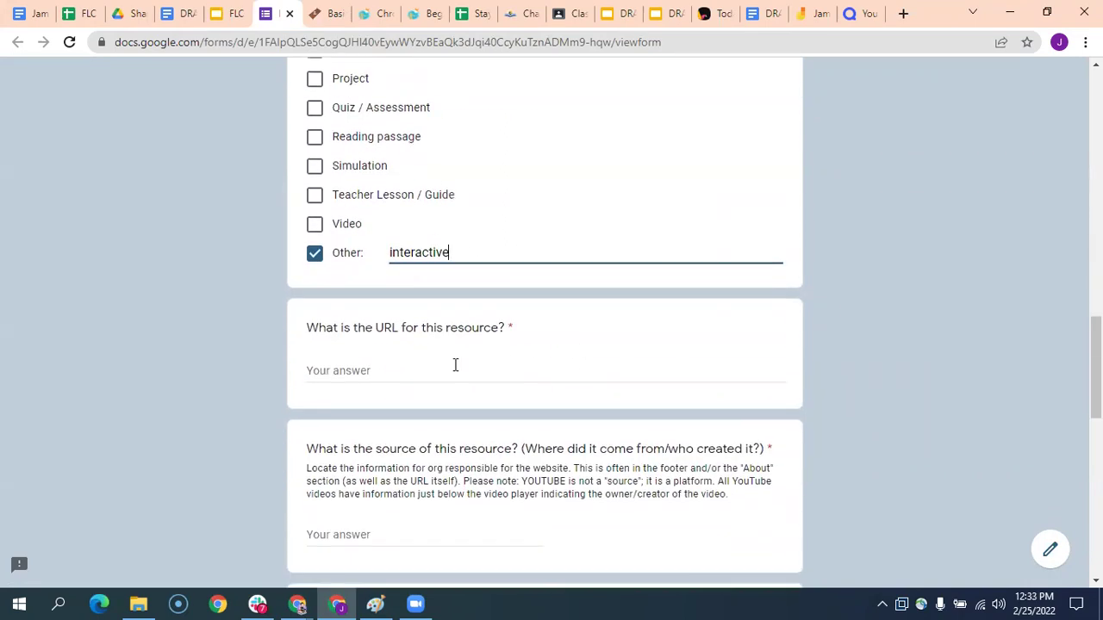
- Copy the Basic Pains page address and paste it as the resource URL
{"action": "left_click", "coordinate": [455, 365]}
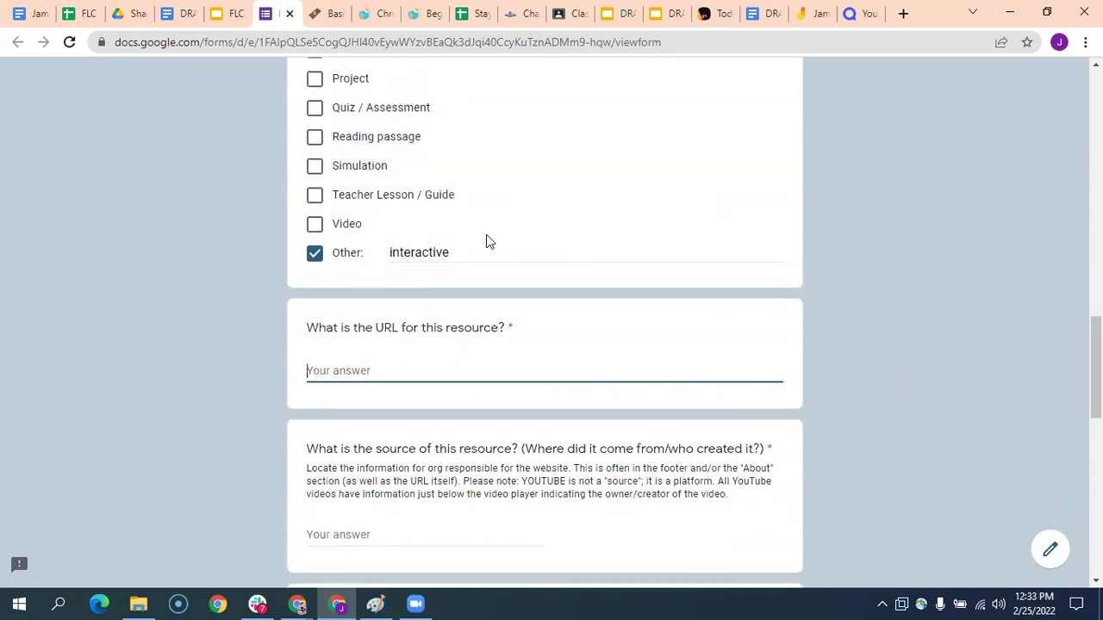
{"action": "left_click", "coordinate": [328, 19]}
{"action": "key", "text": "ctrl+l"}
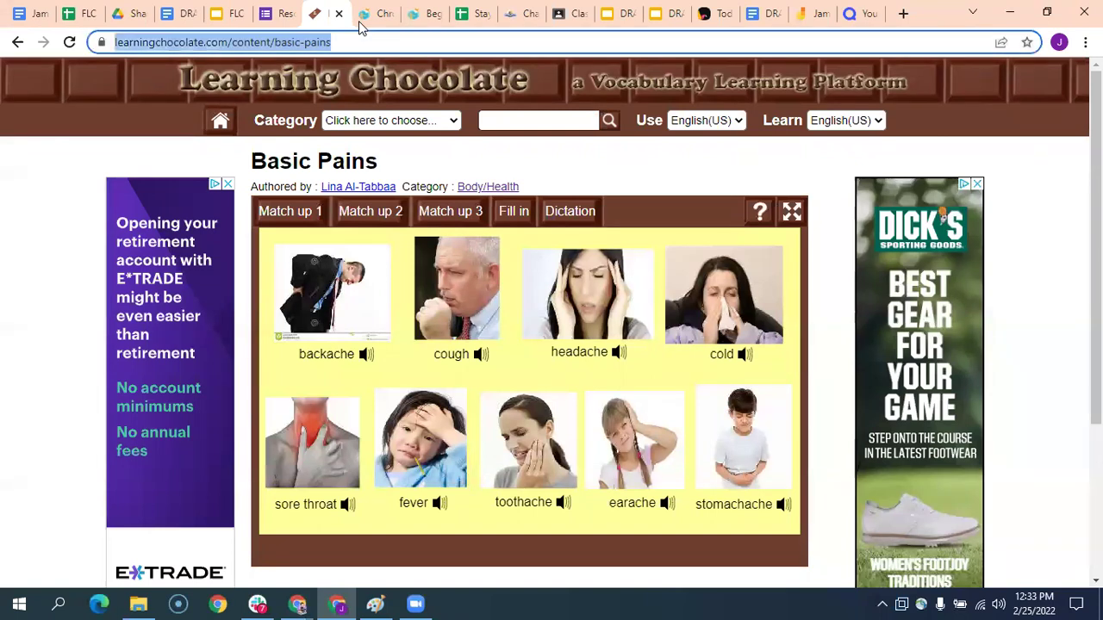
{"action": "key", "text": "ctrl+c"}
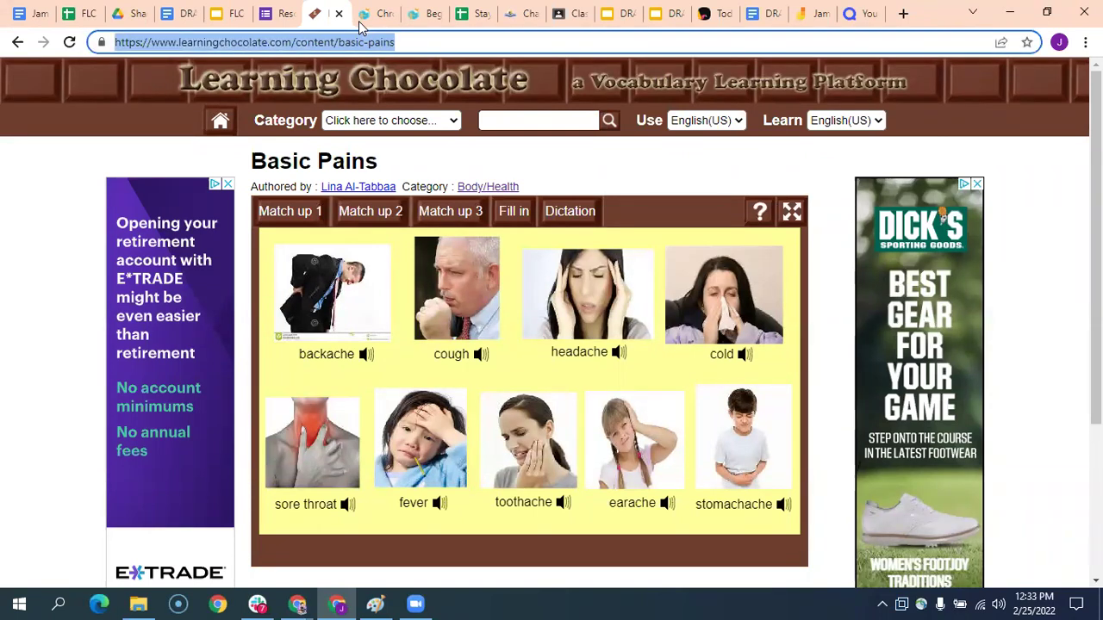
{"action": "right_click", "coordinate": [375, 43]}
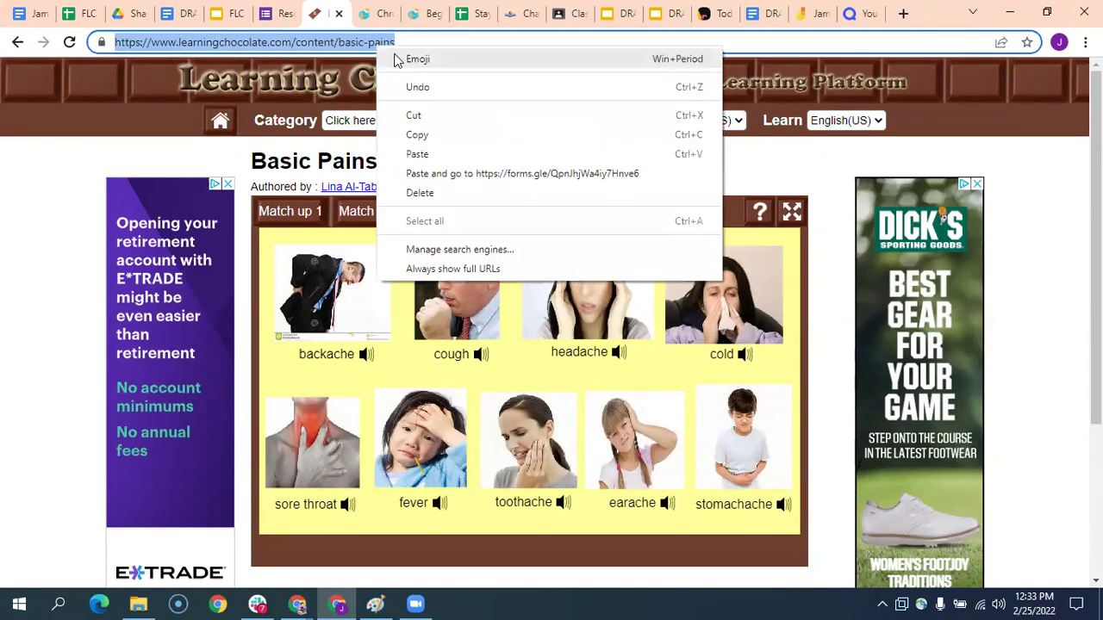
{"action": "left_click", "coordinate": [431, 134]}
{"action": "left_click", "coordinate": [280, 14]}
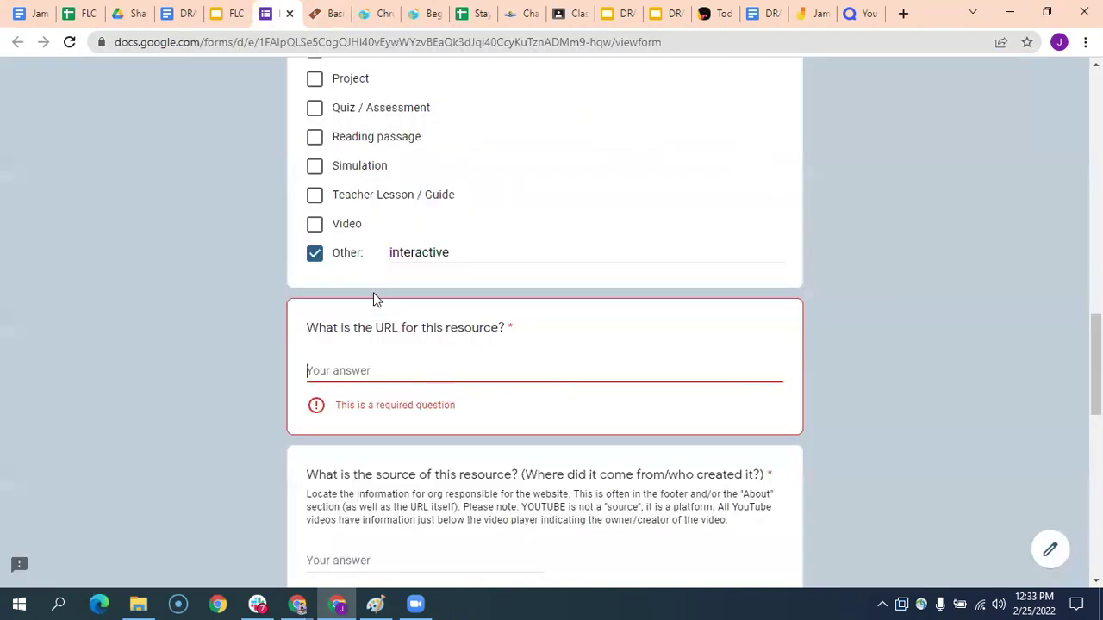
{"action": "left_click", "coordinate": [397, 367]}
{"action": "key", "text": "ctrl+v"}
- Enter 'Learning Chocolate' as the resource source
{"action": "scroll", "coordinate": [439, 353], "scroll_direction": "down", "scroll_amount": 2}
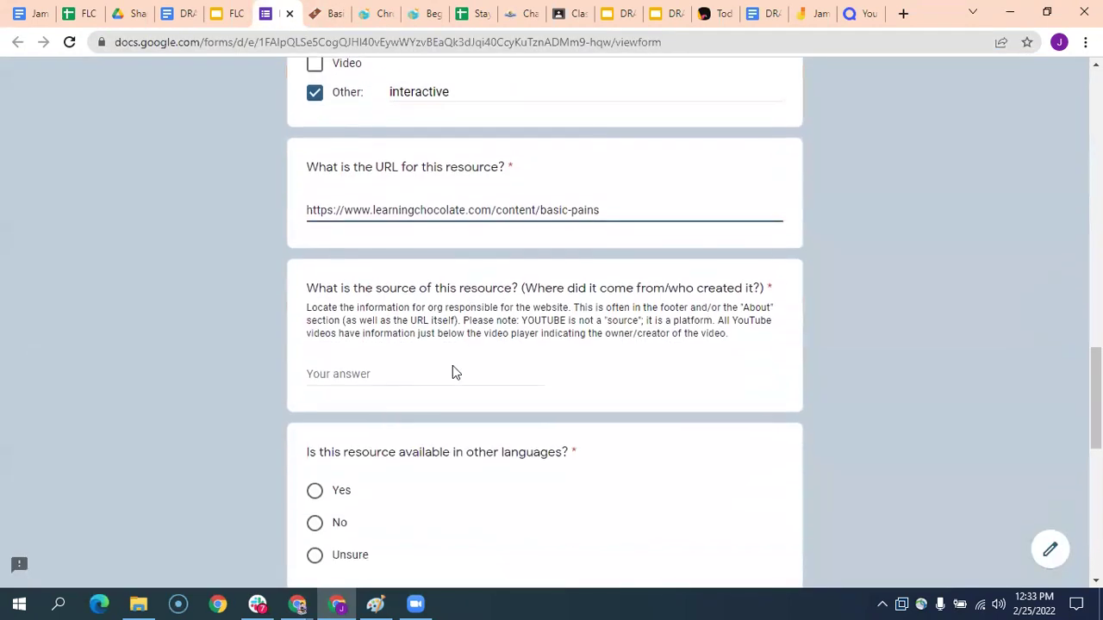
{"action": "left_click", "coordinate": [382, 373]}
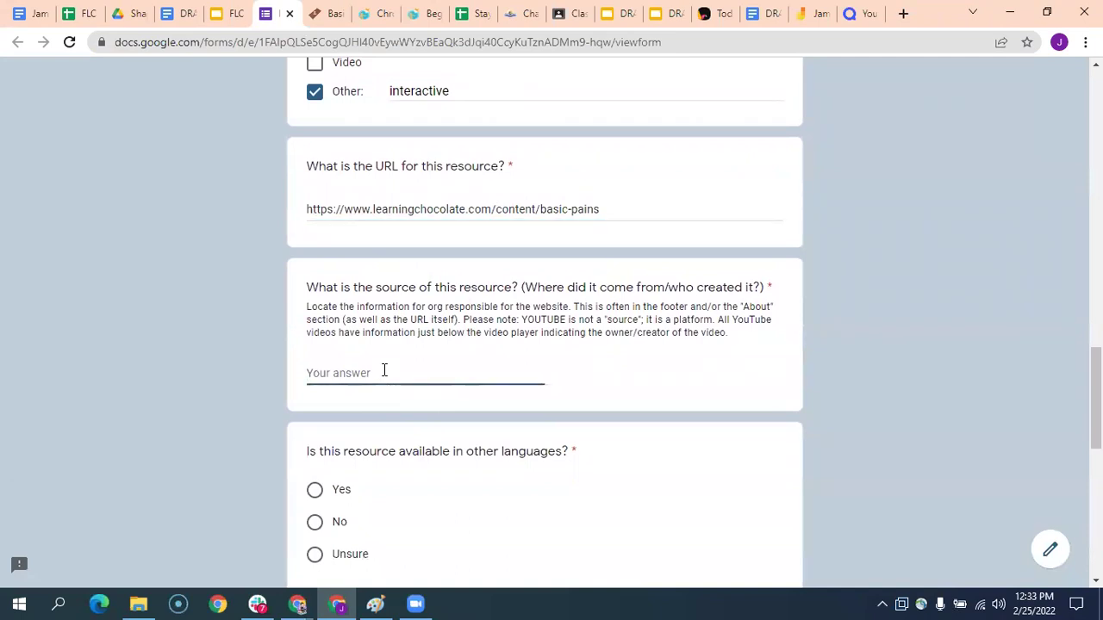
{"action": "type", "text": "Learning Cholo"}
{"action": "key", "text": "BackSpace"}
{"action": "type", "text": "ocolate"}
{"action": "left_click", "coordinate": [327, 17]}
{"action": "left_click", "coordinate": [865, 122]}
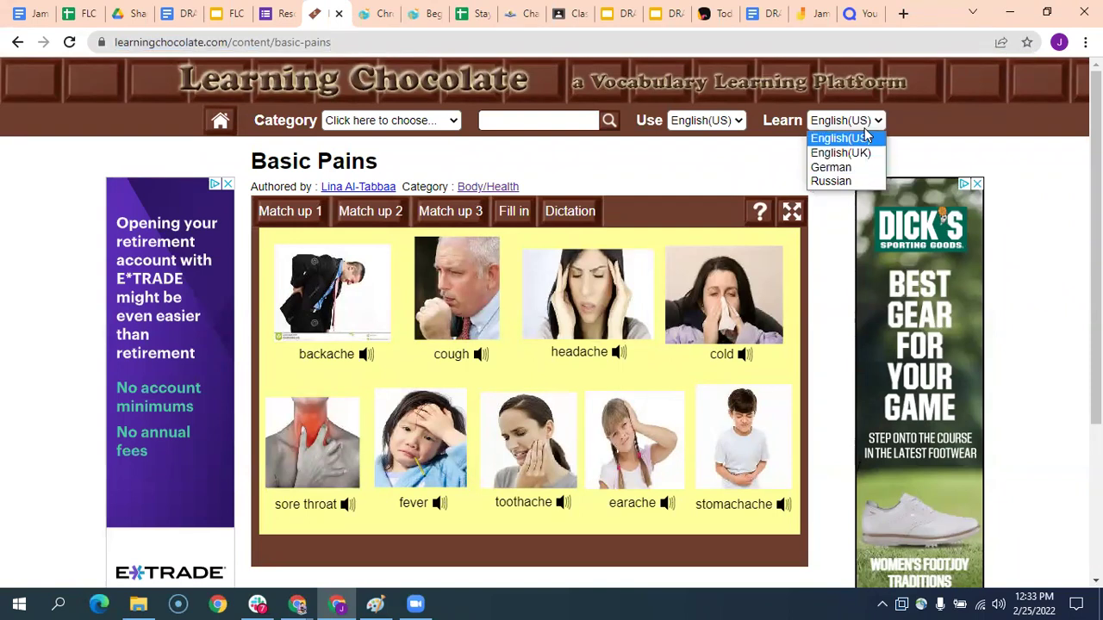
{"action": "left_click", "coordinate": [734, 120]}
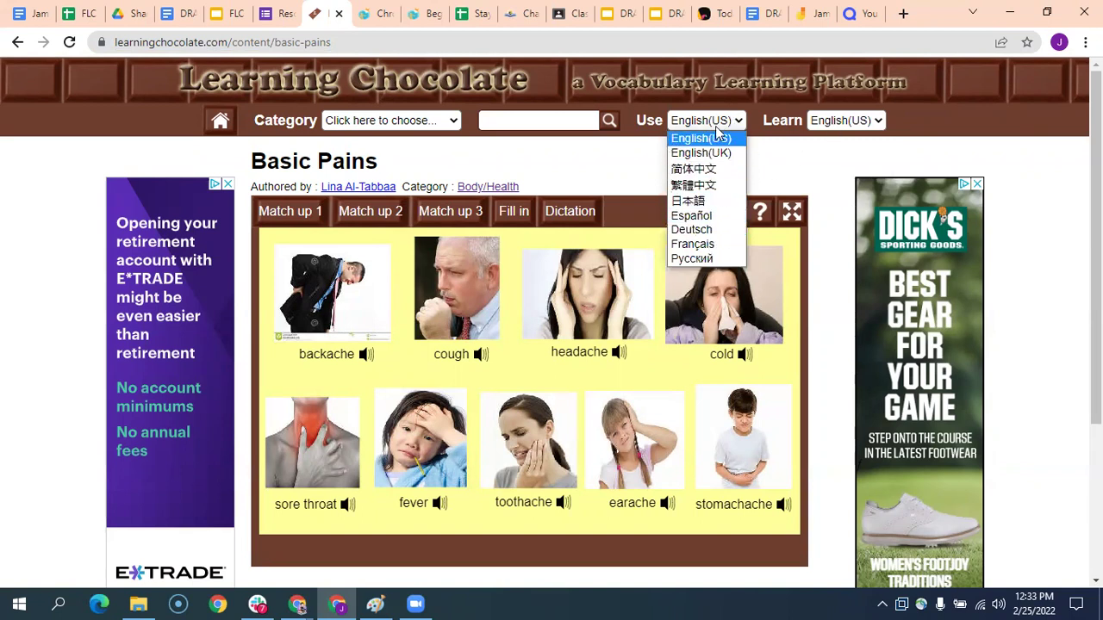
{"action": "left_click", "coordinate": [711, 138]}
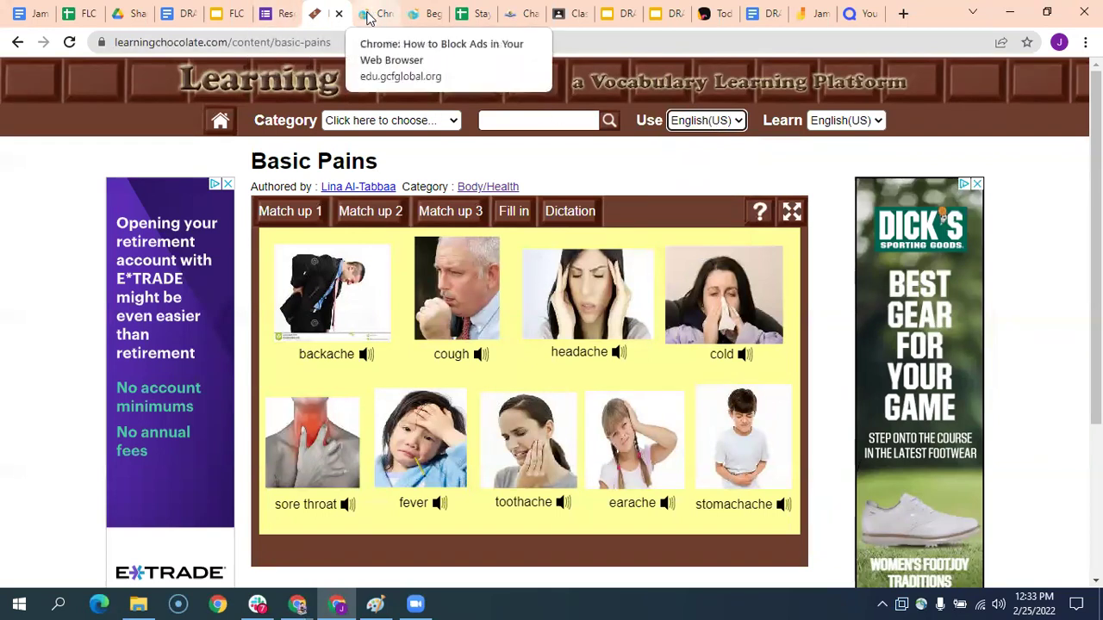
- Answer Unsure for other languages, fill the additional-languages field, and submit the form
{"action": "left_click", "coordinate": [273, 17]}
{"action": "scroll", "coordinate": [372, 298], "scroll_direction": "down", "scroll_amount": 3}
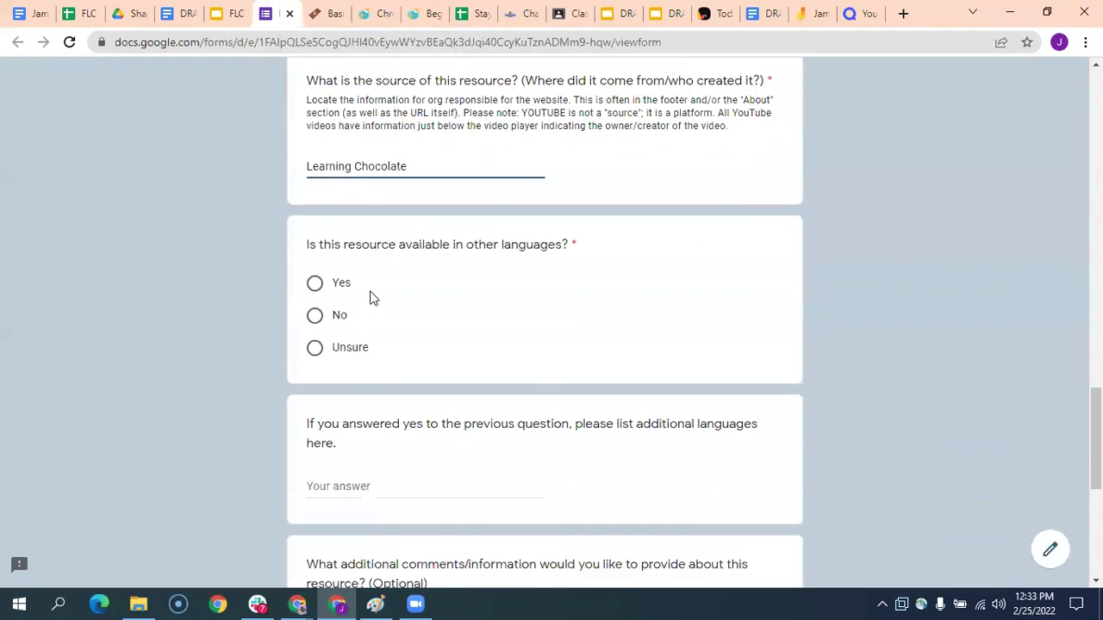
{"action": "left_click", "coordinate": [359, 312]}
{"action": "scroll", "coordinate": [429, 266], "scroll_direction": "down", "scroll_amount": 1}
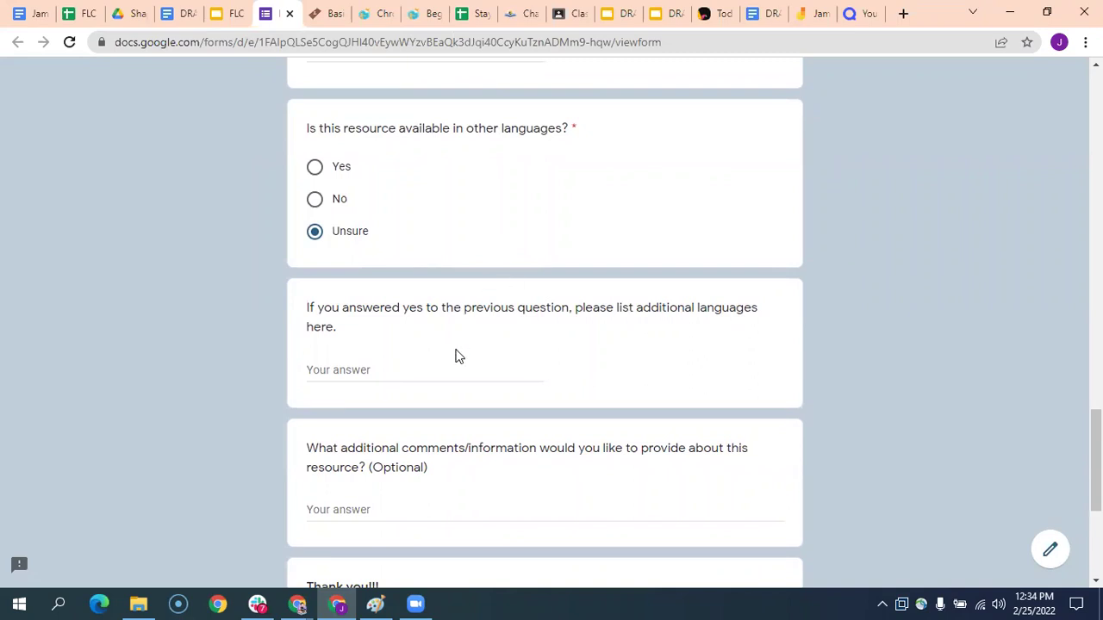
{"action": "scroll", "coordinate": [436, 399], "scroll_direction": "down", "scroll_amount": 1}
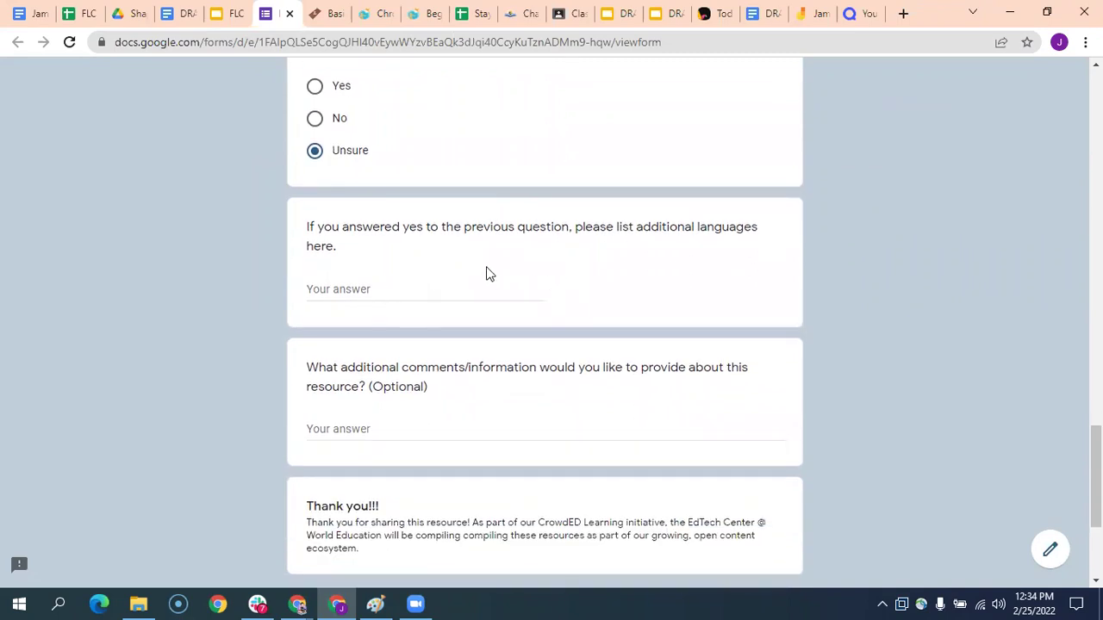
{"action": "left_click", "coordinate": [440, 289]}
{"action": "scroll", "coordinate": [440, 299], "scroll_direction": "down", "scroll_amount": 1}
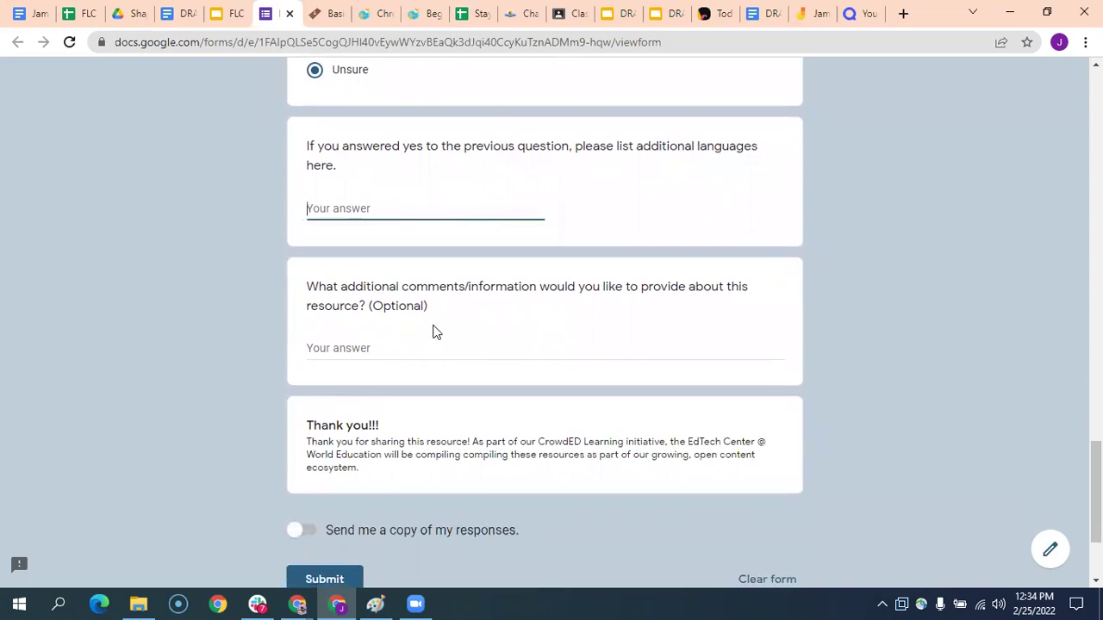
{"action": "scroll", "coordinate": [438, 316], "scroll_direction": "down", "scroll_amount": 1}
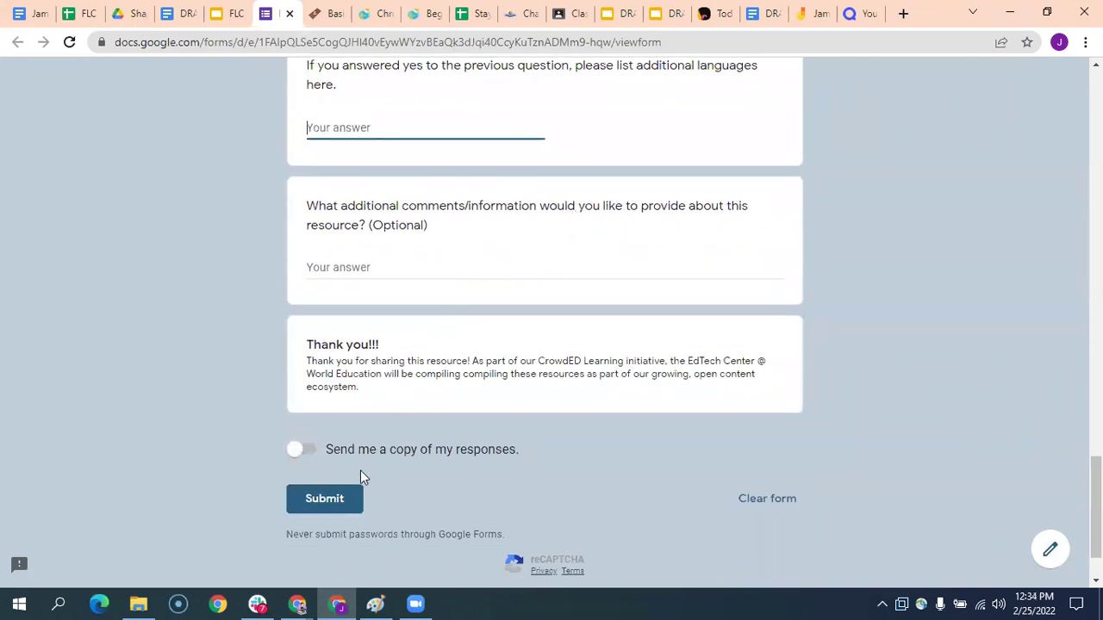
{"action": "left_click", "coordinate": [345, 501]}
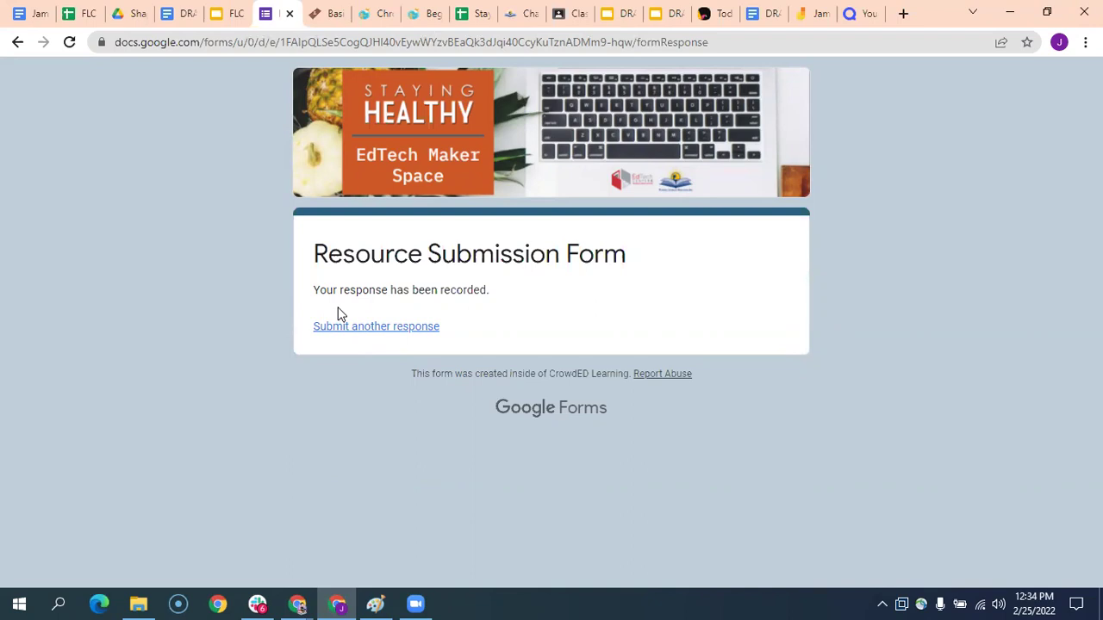
- Switch from the form's confirmation page to the FLC slide presentation
{"action": "left_click", "coordinate": [232, 16]}
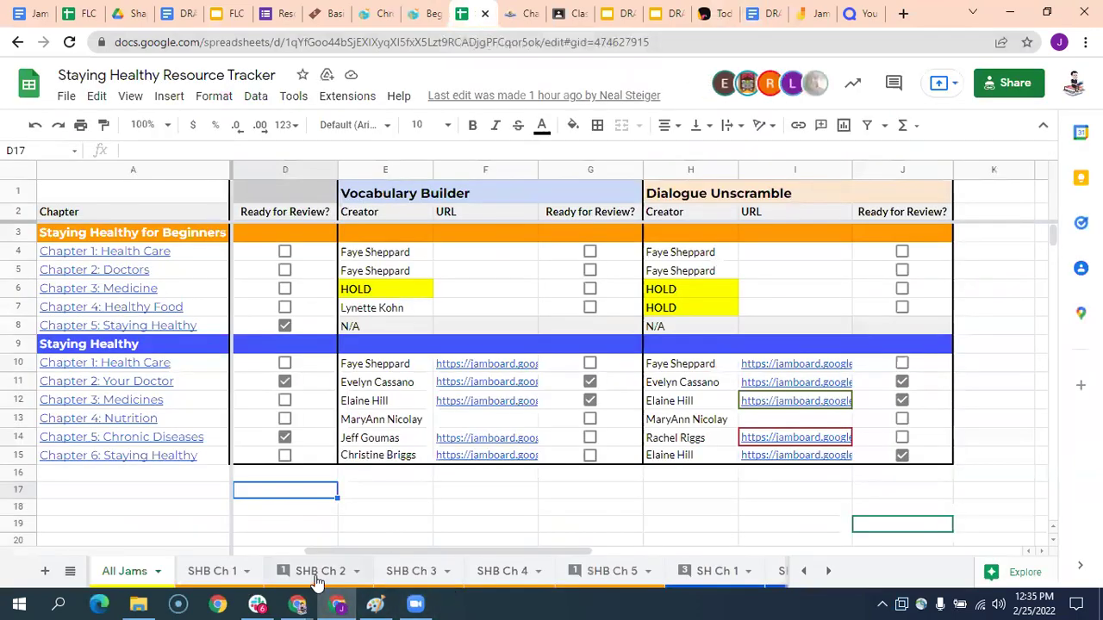
- Open the SHB Ch 4 sheet and scroll to the MyPlate Categorizing resource row
{"action": "left_click", "coordinate": [515, 571]}
{"action": "scroll", "coordinate": [525, 399], "scroll_direction": "down", "scroll_amount": 3}
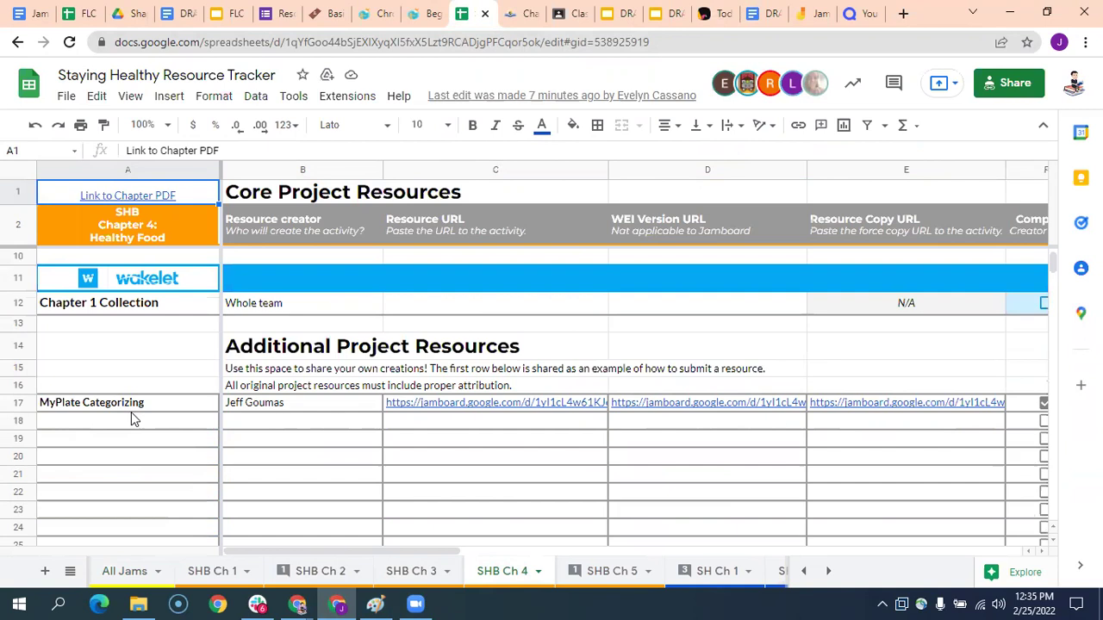
{"action": "scroll", "coordinate": [152, 409], "scroll_direction": "down", "scroll_amount": 2}
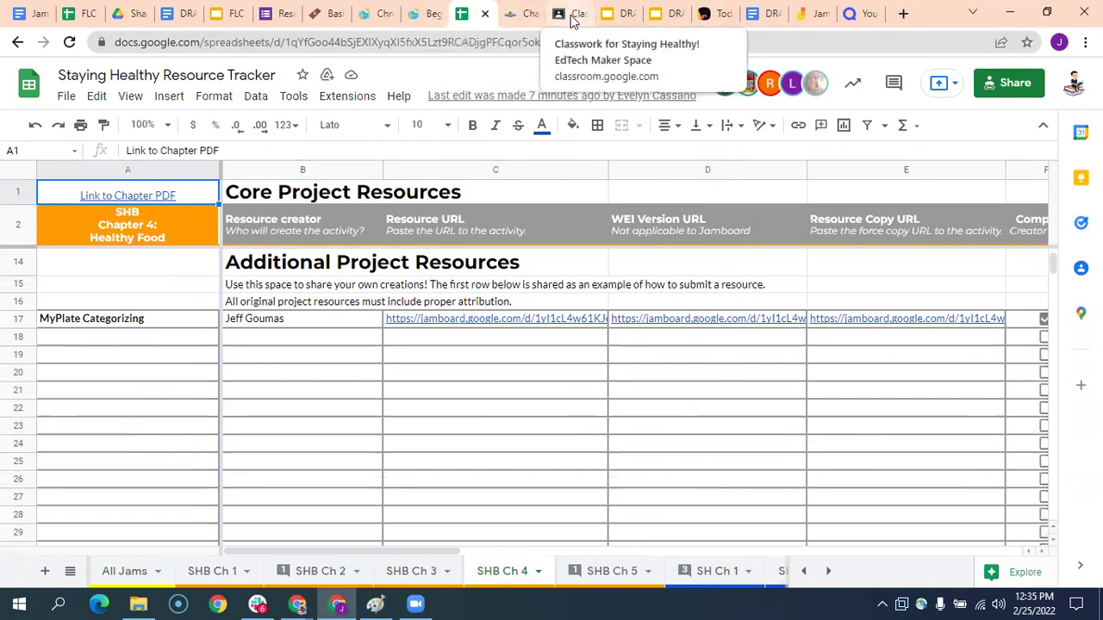
- Return to the FLC ETMS Session 2: Quizlet presentation
{"action": "left_click", "coordinate": [226, 14]}
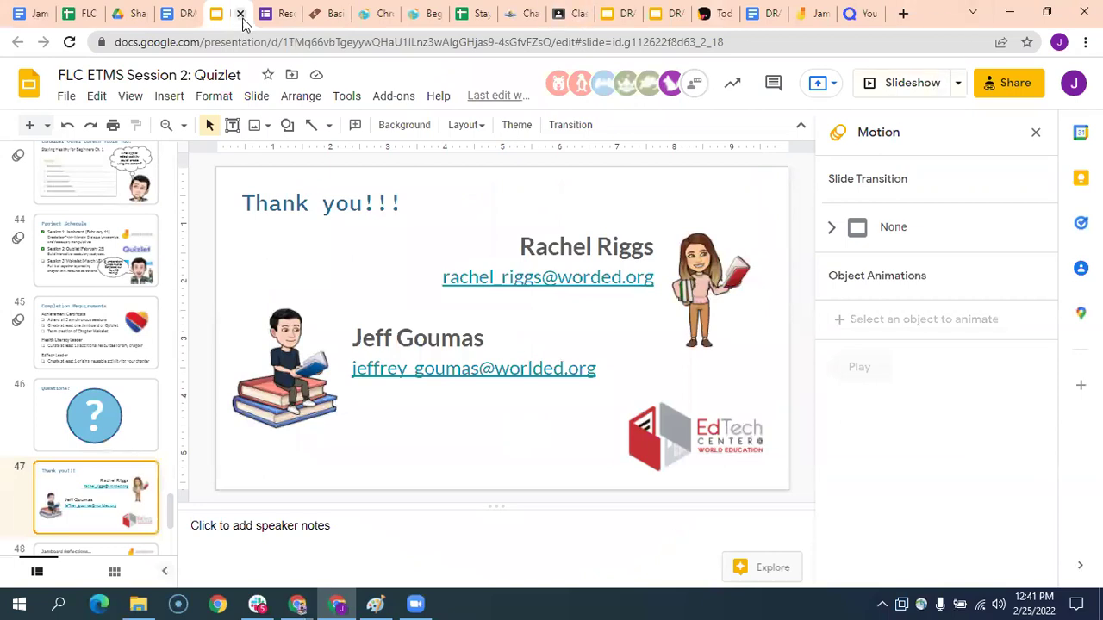
- In the Resource Tracker, go to the SH Ch 1 sheet and follow C7's Vocabulary Builder link
{"action": "left_click", "coordinate": [471, 17]}
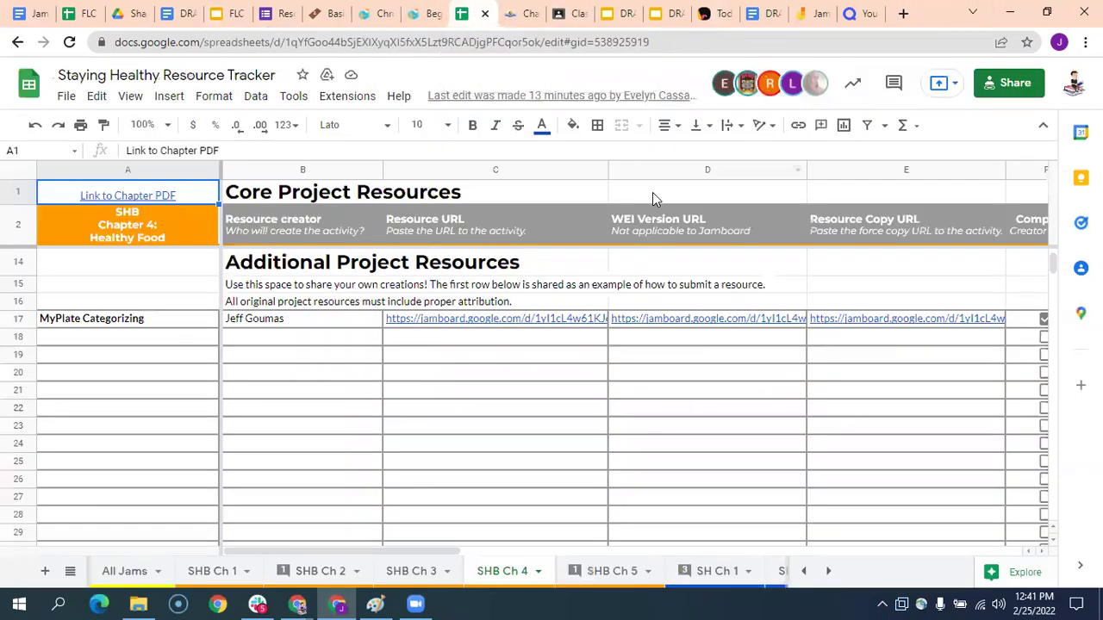
{"action": "left_click", "coordinate": [609, 572]}
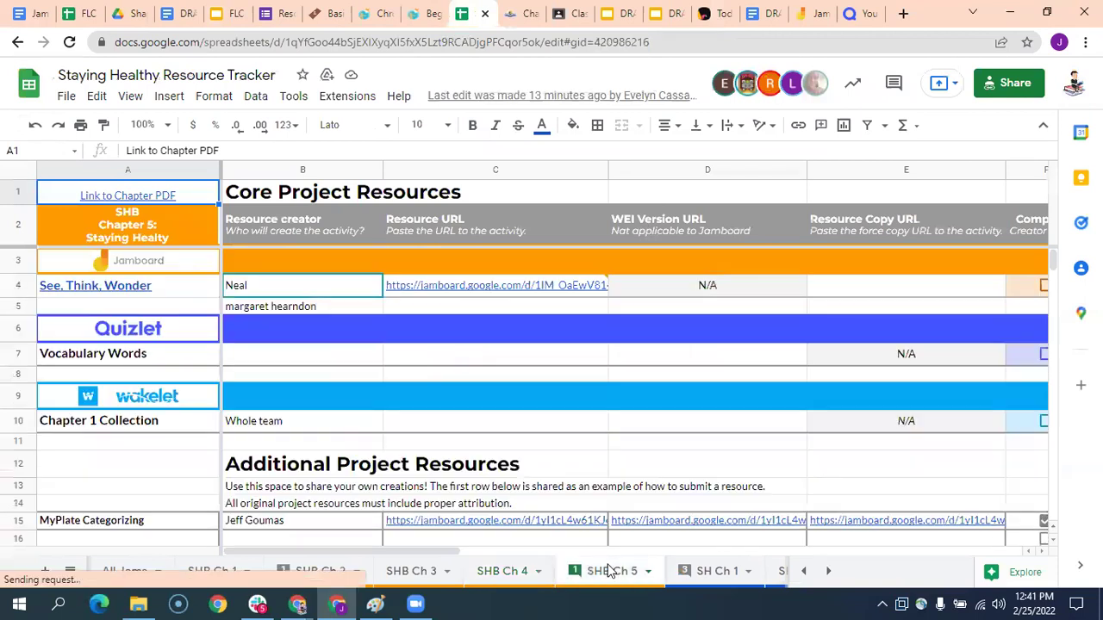
{"action": "left_click", "coordinate": [702, 572]}
{"action": "left_click", "coordinate": [454, 364]}
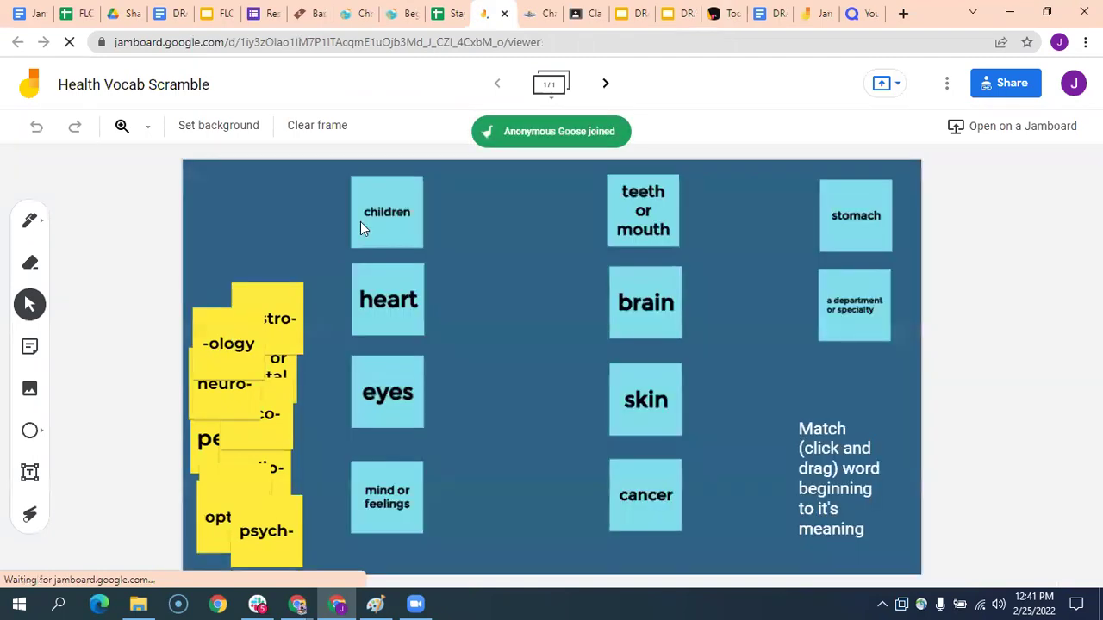
- Match -ology, onco-, psych- and neuro- stickies to their meaning notes (cancer, brain)
{"action": "left_click_drag", "start_coordinate": [244, 346], "coordinate": [689, 453]}
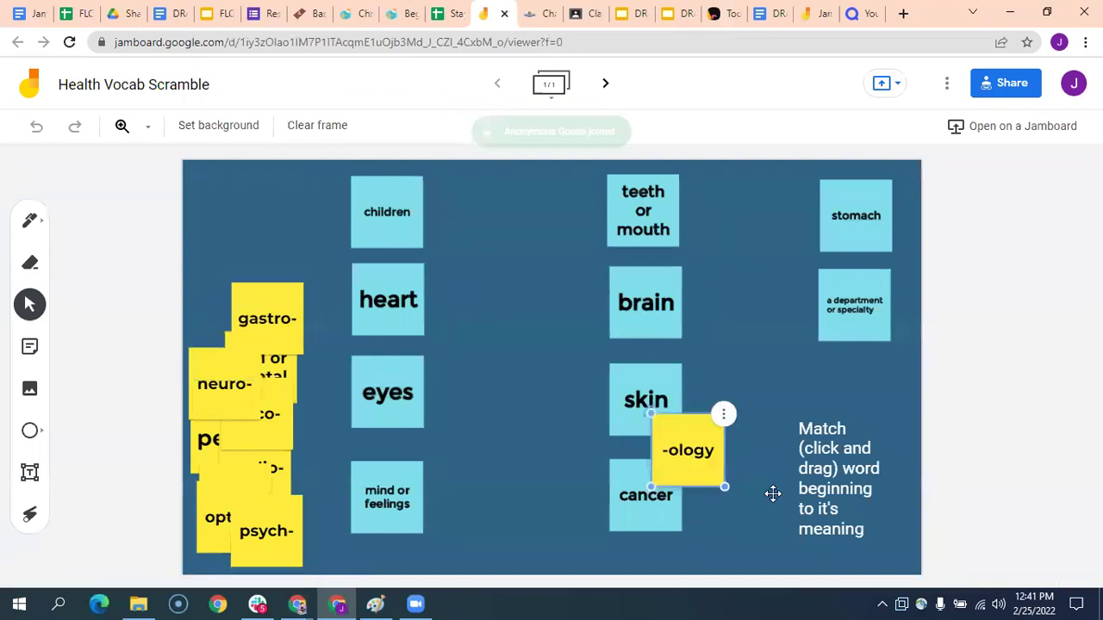
{"action": "left_click_drag", "start_coordinate": [773, 493], "coordinate": [773, 493]}
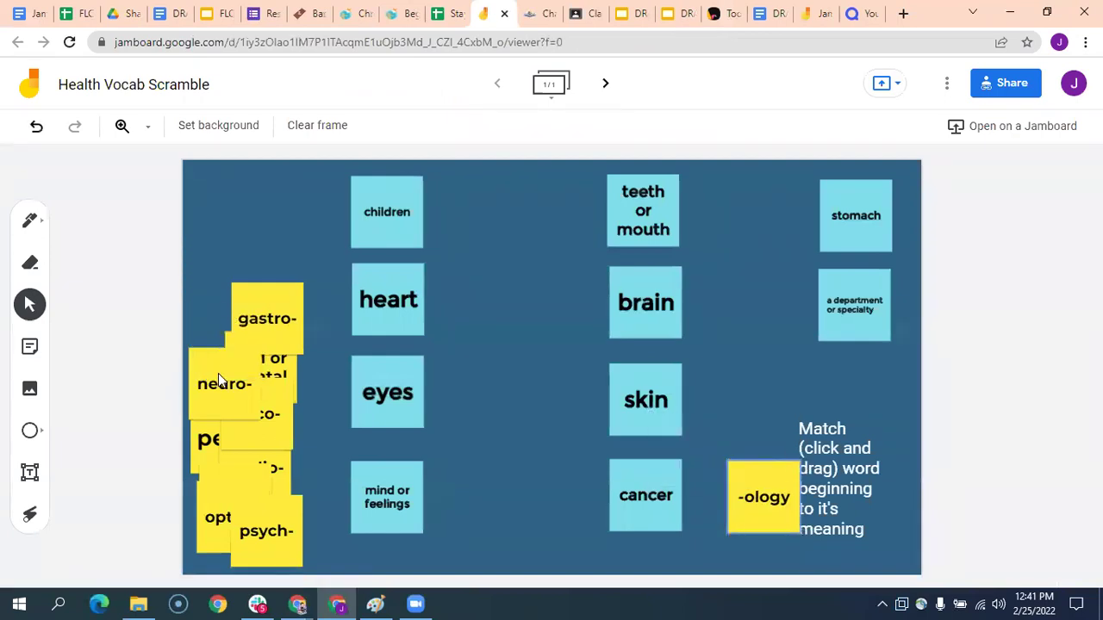
{"action": "left_click_drag", "start_coordinate": [222, 382], "coordinate": [336, 493]}
{"action": "left_click_drag", "start_coordinate": [274, 422], "coordinate": [589, 491]}
{"action": "left_click_drag", "start_coordinate": [247, 556], "coordinate": [315, 470]}
{"action": "left_click_drag", "start_coordinate": [321, 519], "coordinate": [433, 370]}
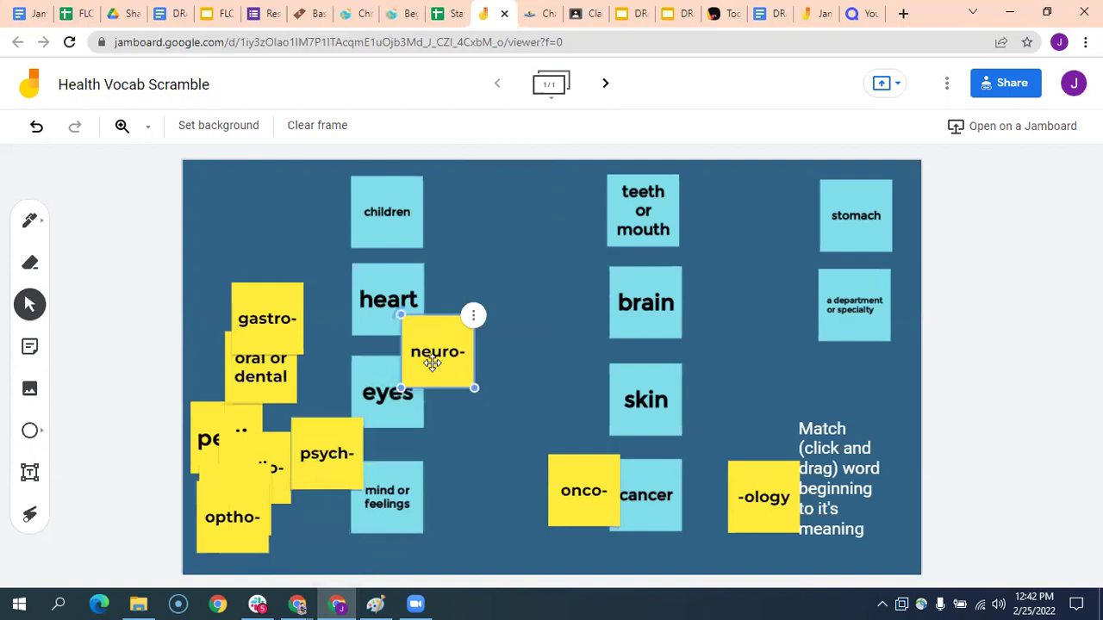
{"action": "left_click_drag", "start_coordinate": [450, 347], "coordinate": [579, 299]}
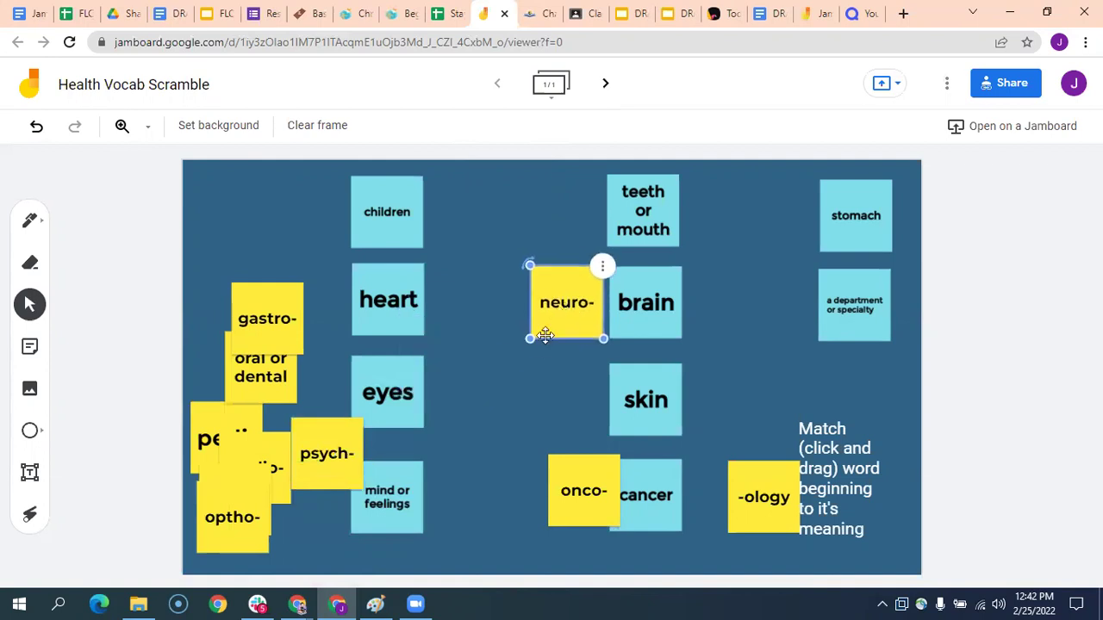
- Return the psych-, neuro-, onco- and -ology stickies to the pile at the top left
{"action": "left_click_drag", "start_coordinate": [322, 455], "coordinate": [239, 261]}
{"action": "left_click_drag", "start_coordinate": [575, 310], "coordinate": [263, 218]}
{"action": "left_click_drag", "start_coordinate": [568, 488], "coordinate": [212, 329]}
{"action": "left_click_drag", "start_coordinate": [784, 502], "coordinate": [247, 393]}
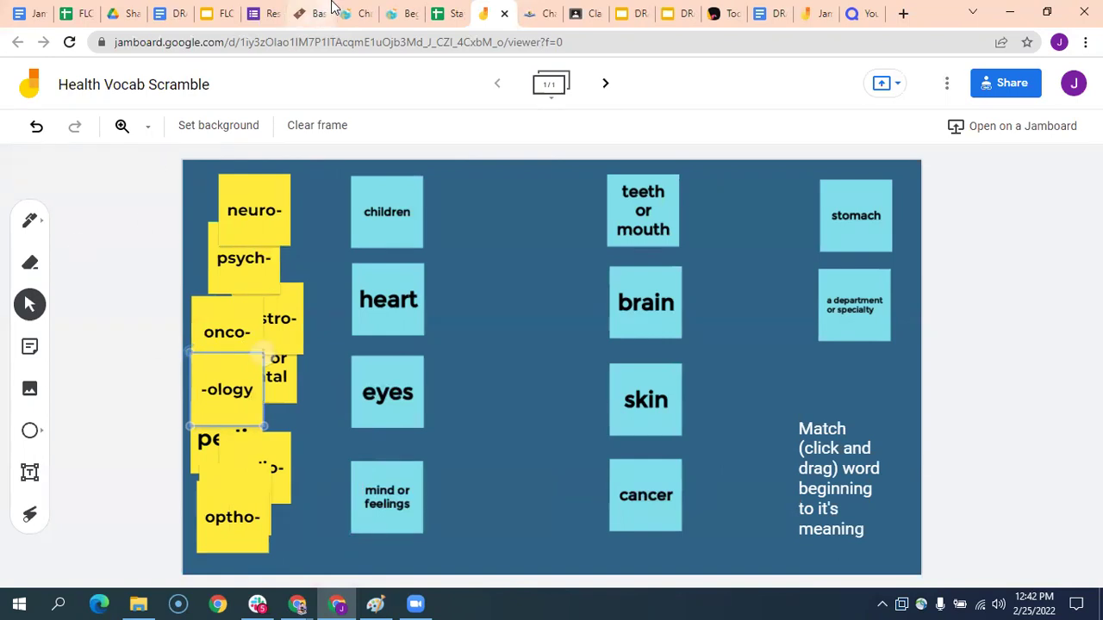
- Return to the Resource Tracker spreadsheet and view the SHB Ch 4 sheet
{"action": "left_click", "coordinate": [440, 17]}
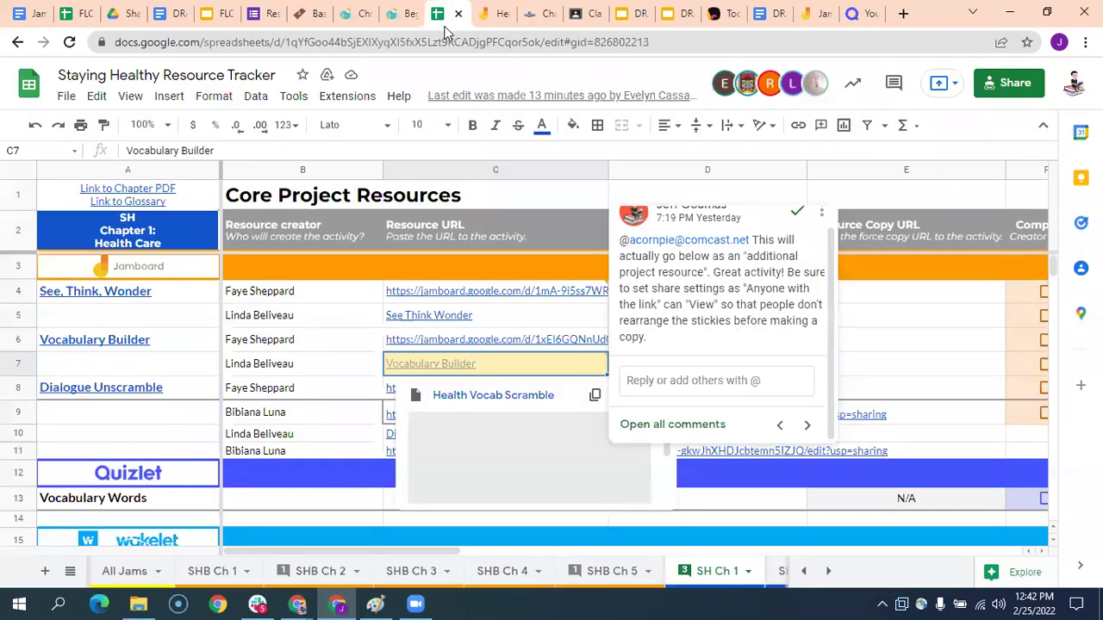
{"action": "left_click", "coordinate": [488, 571]}
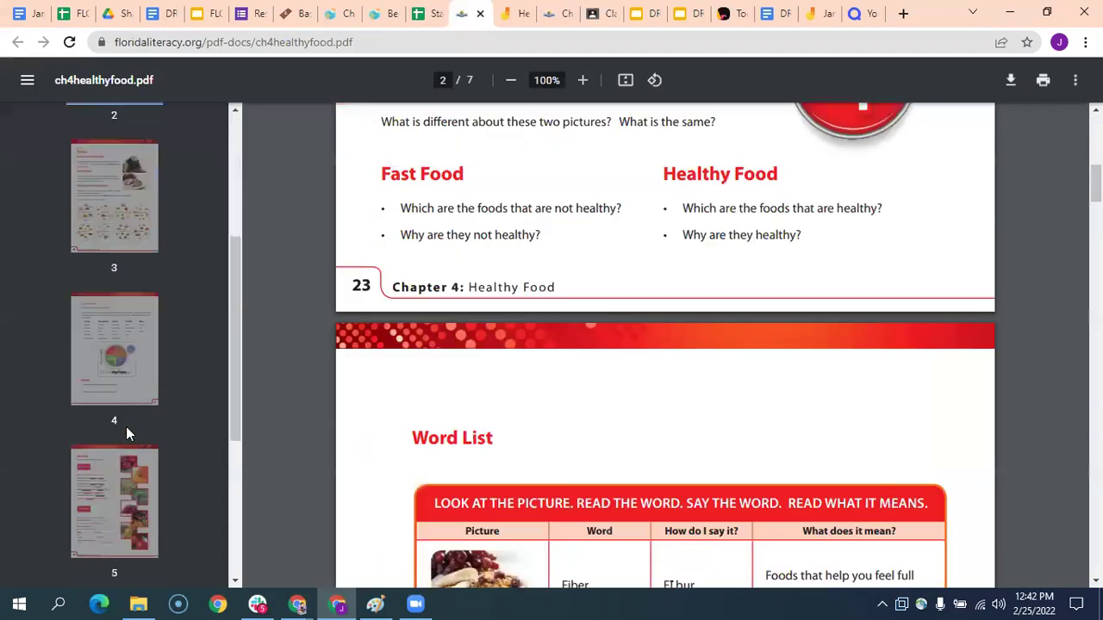
- Jump to page 4 of ch4healthyfood.pdf, showing Larisa's Story and the MyPlate graphic
{"action": "scroll", "coordinate": [128, 359], "scroll_direction": "down", "scroll_amount": 3}
{"action": "scroll", "coordinate": [128, 354], "scroll_direction": "up", "scroll_amount": 2}
{"action": "left_click", "coordinate": [136, 267]}
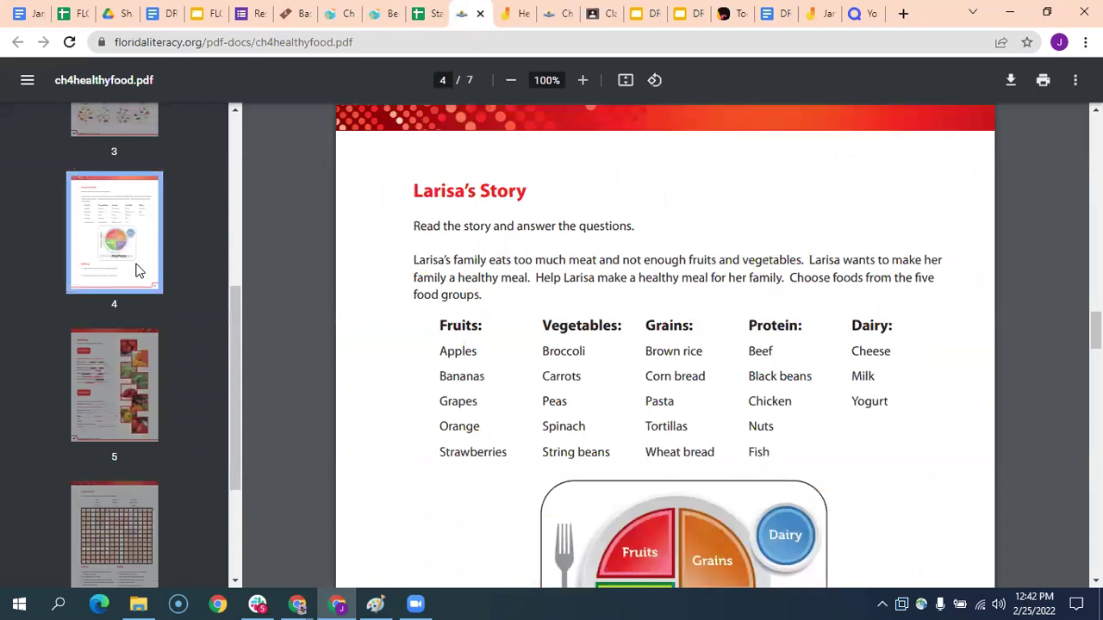
{"action": "scroll", "coordinate": [639, 441], "scroll_direction": "down", "scroll_amount": 3}
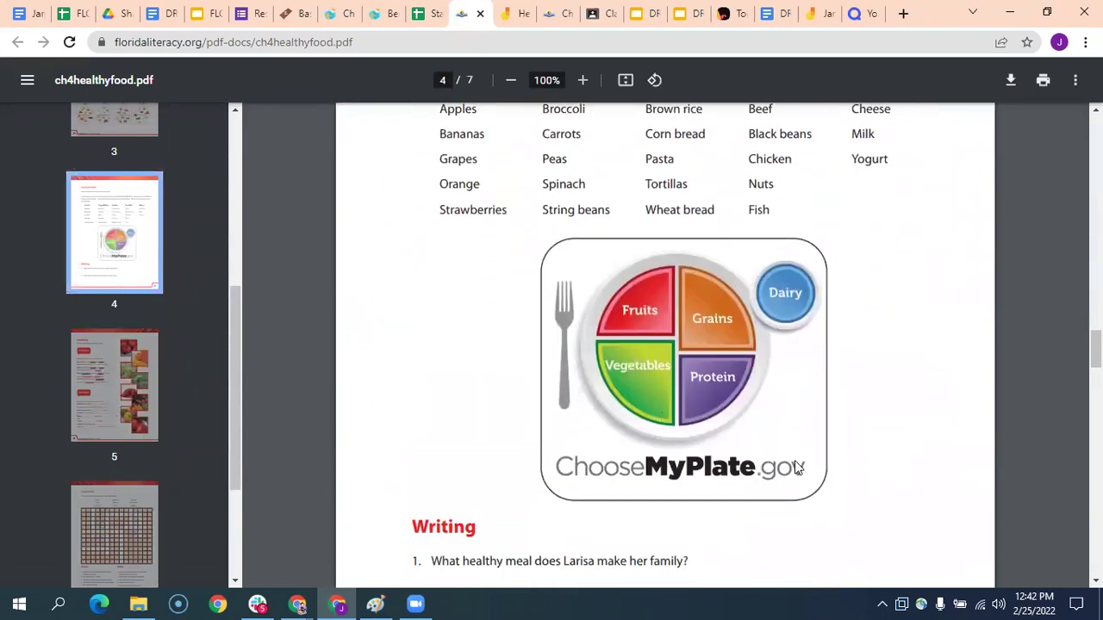
{"action": "scroll", "coordinate": [788, 480], "scroll_direction": "up", "scroll_amount": 2}
{"action": "scroll", "coordinate": [785, 480], "scroll_direction": "down", "scroll_amount": 2}
{"action": "scroll", "coordinate": [774, 413], "scroll_direction": "up", "scroll_amount": 1}
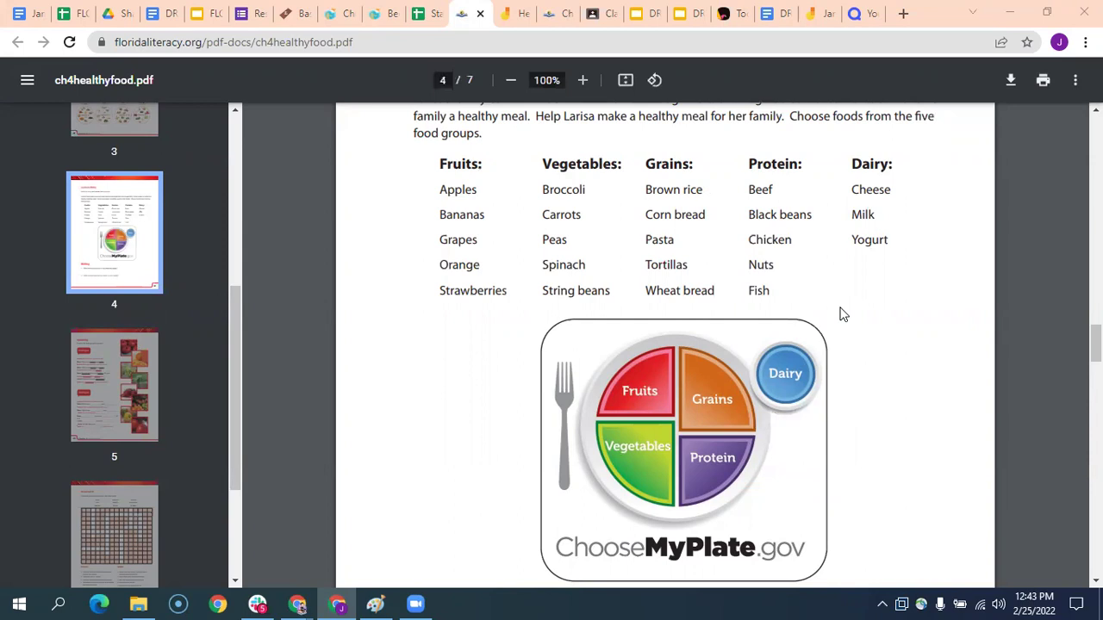
- Copy the Resource Tracker's shareable link, then bring up the All Sheets list
{"action": "left_click", "coordinate": [424, 15]}
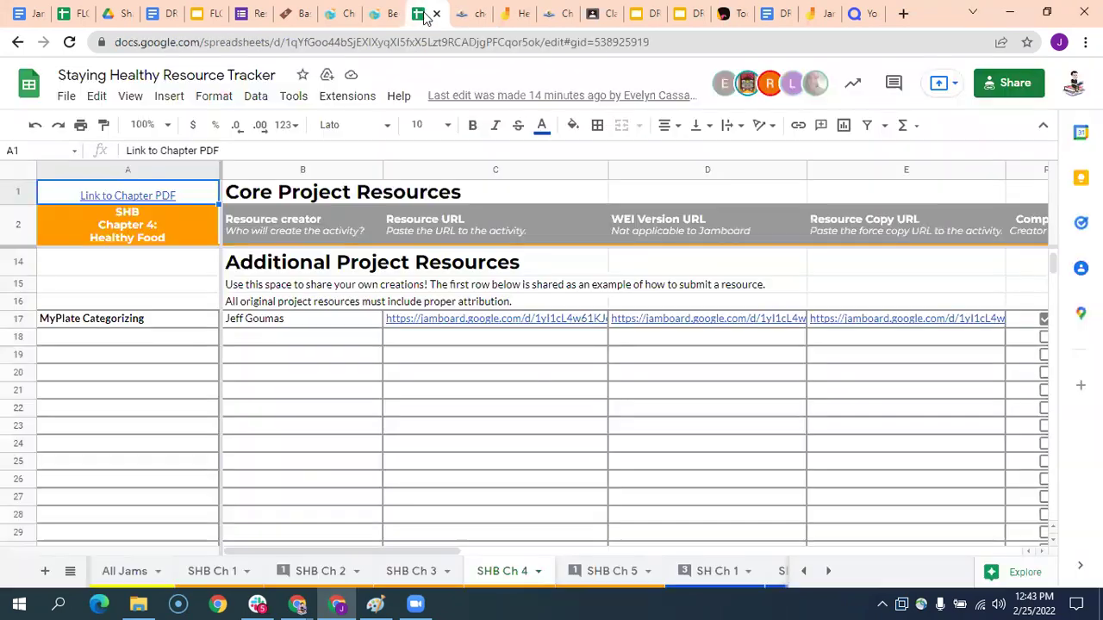
{"action": "left_click", "coordinate": [1010, 86]}
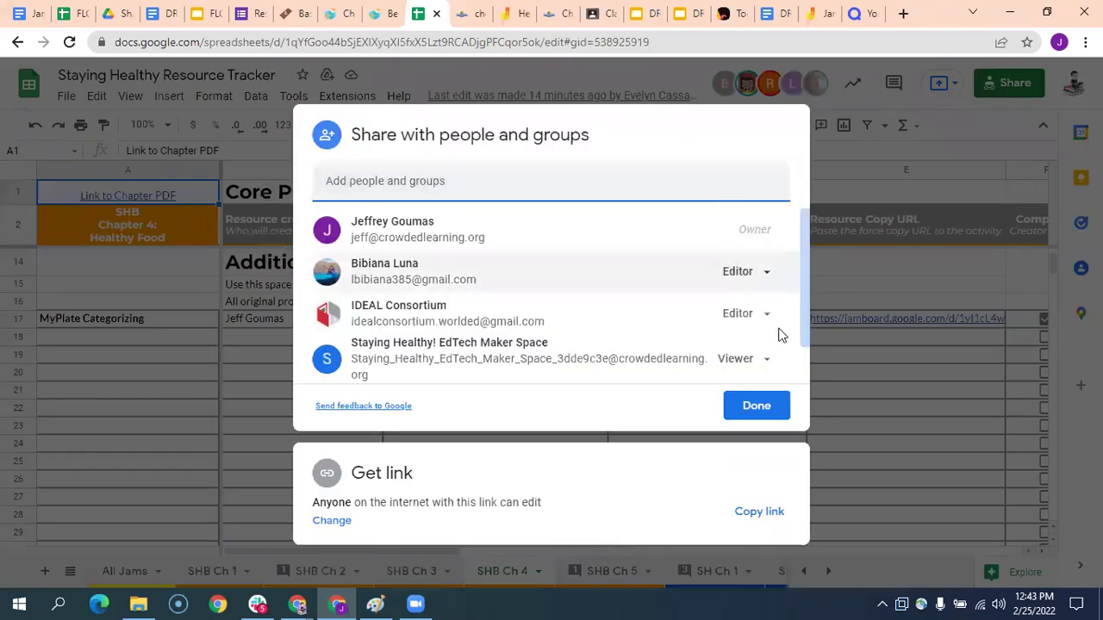
{"action": "left_click", "coordinate": [767, 511]}
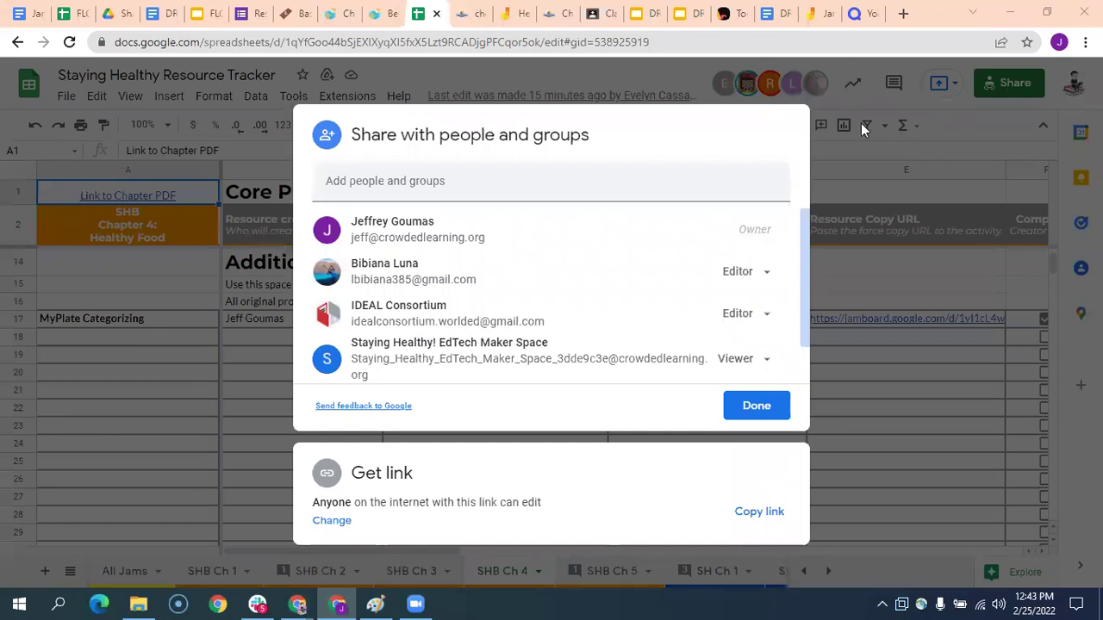
{"action": "left_click", "coordinate": [775, 412]}
{"action": "scroll", "coordinate": [543, 349], "scroll_direction": "up", "scroll_amount": 5}
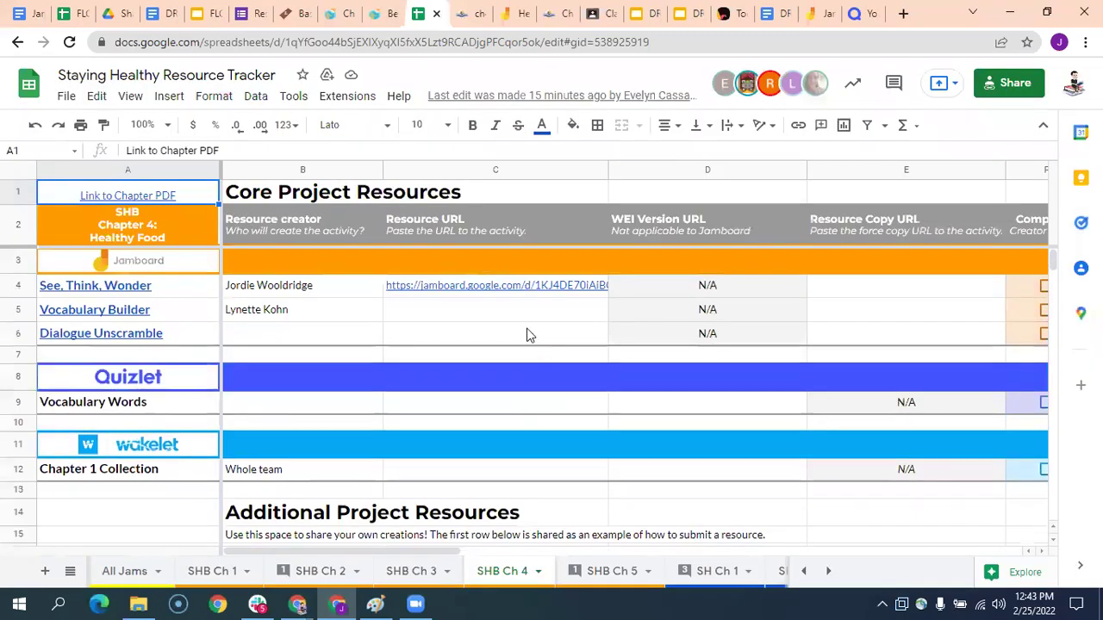
{"action": "left_click", "coordinate": [70, 573]}
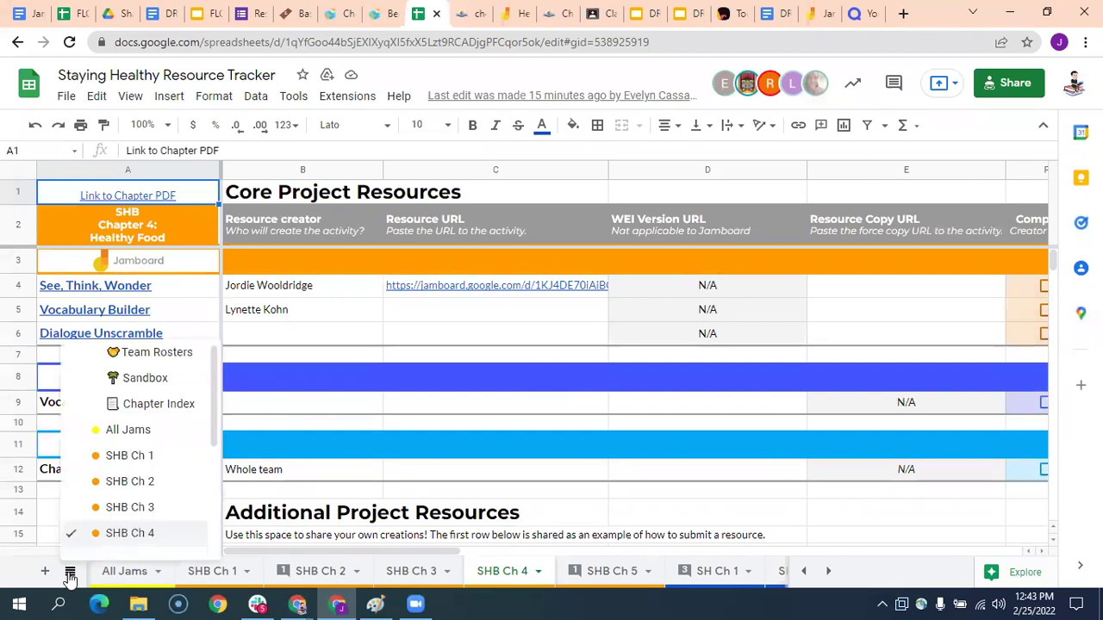
- Switch to Team Rosters, then open the SHB Ch 5 sheet and review its resources
{"action": "left_click", "coordinate": [142, 358]}
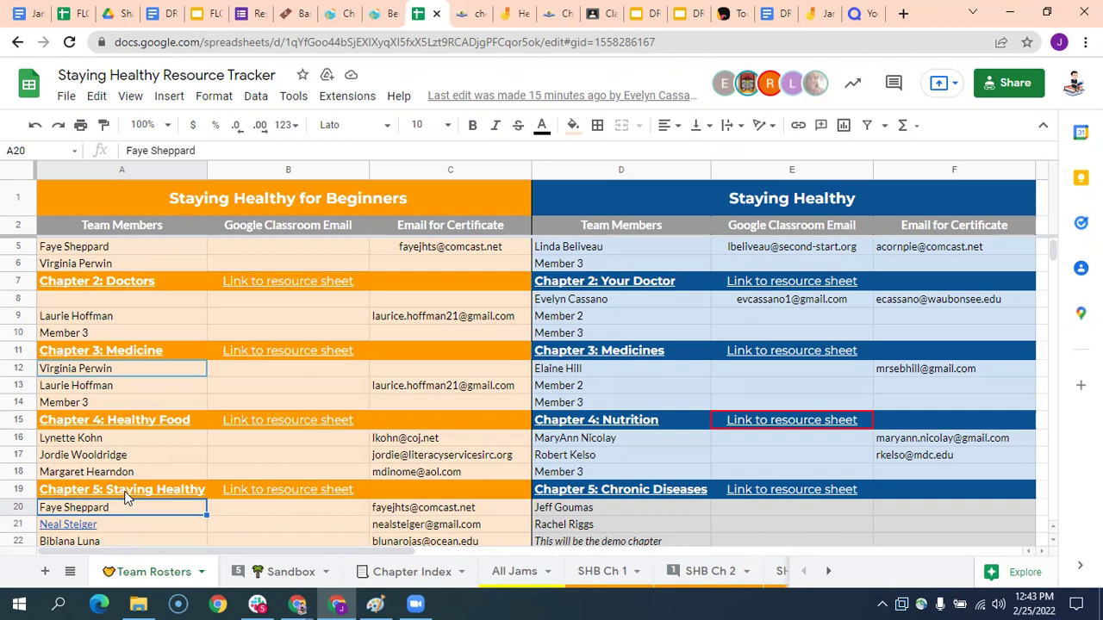
{"action": "mouse_move", "coordinate": [126, 491]}
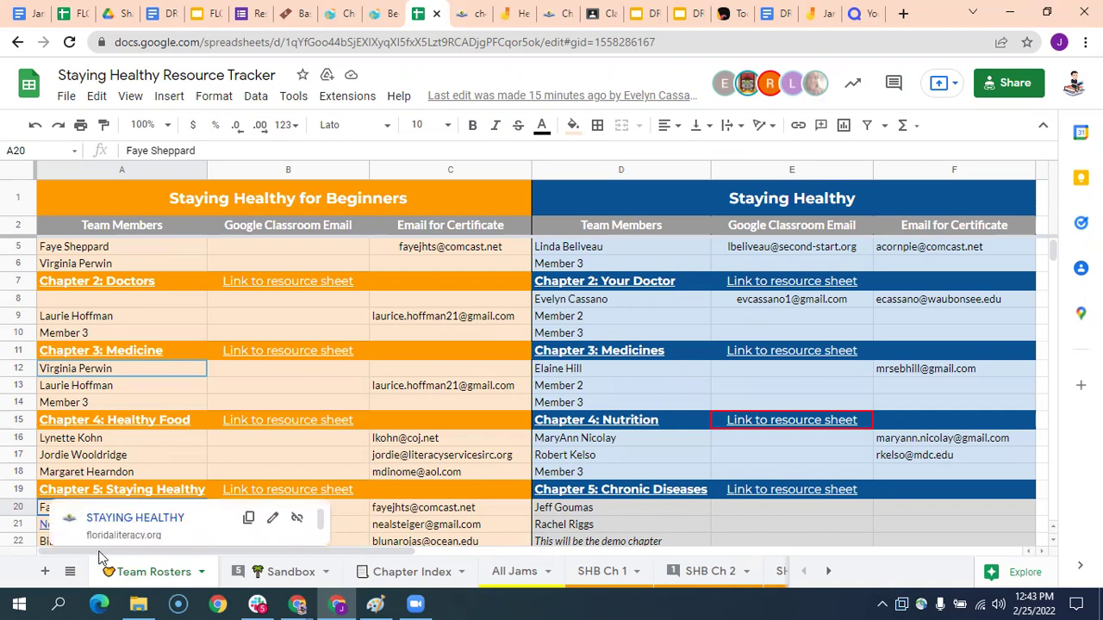
{"action": "left_click", "coordinate": [71, 572]}
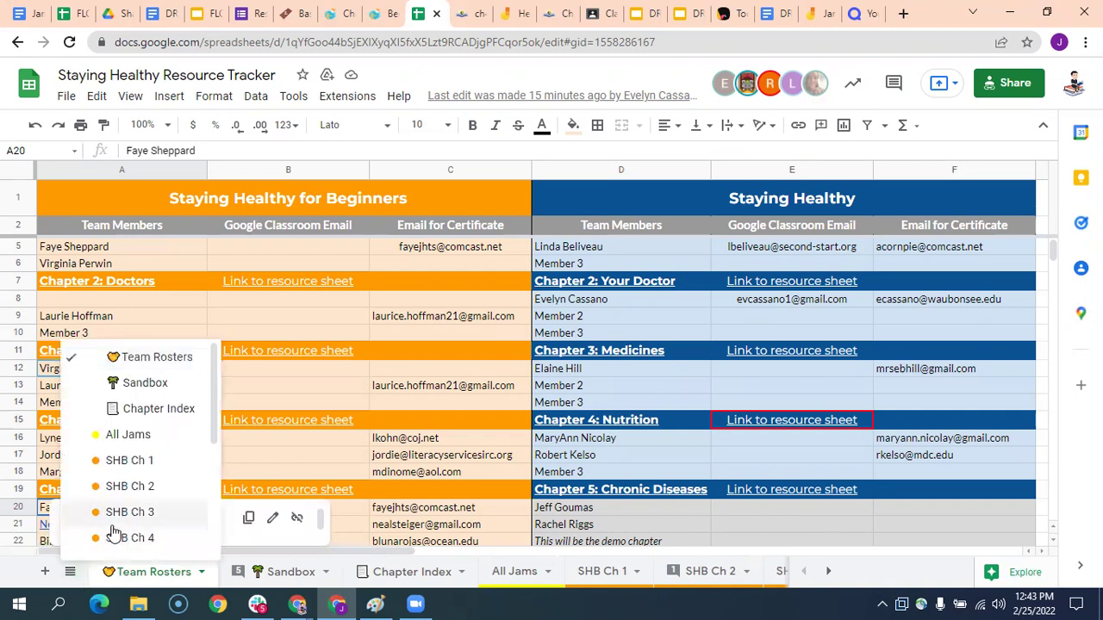
{"action": "scroll", "coordinate": [119, 508], "scroll_direction": "down", "scroll_amount": 1}
{"action": "left_click", "coordinate": [127, 483]}
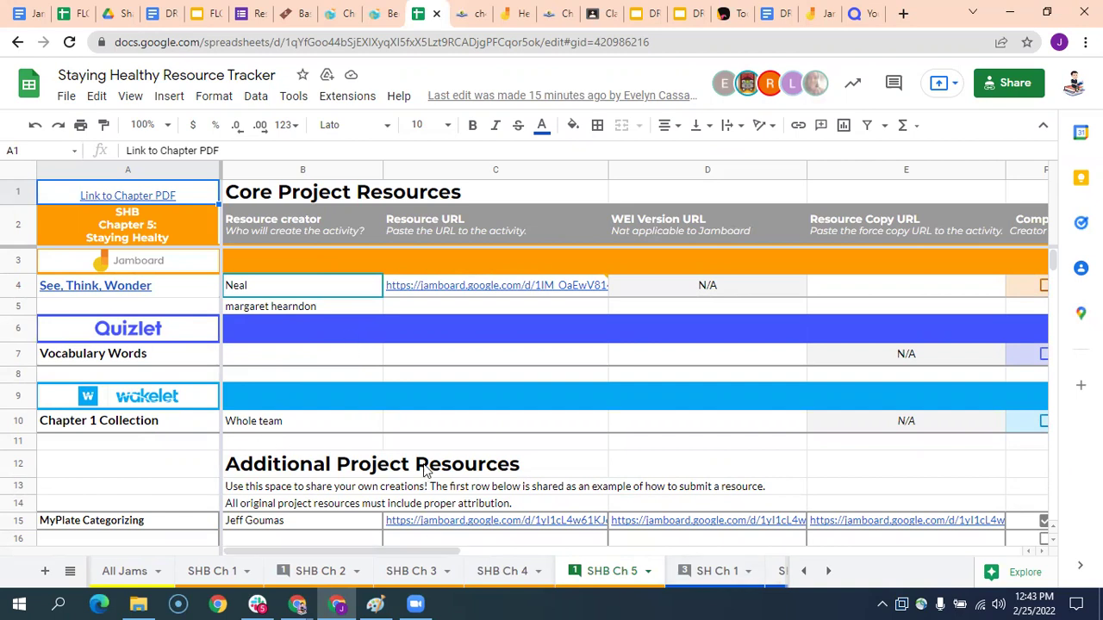
{"action": "scroll", "coordinate": [435, 369], "scroll_direction": "down", "scroll_amount": 1}
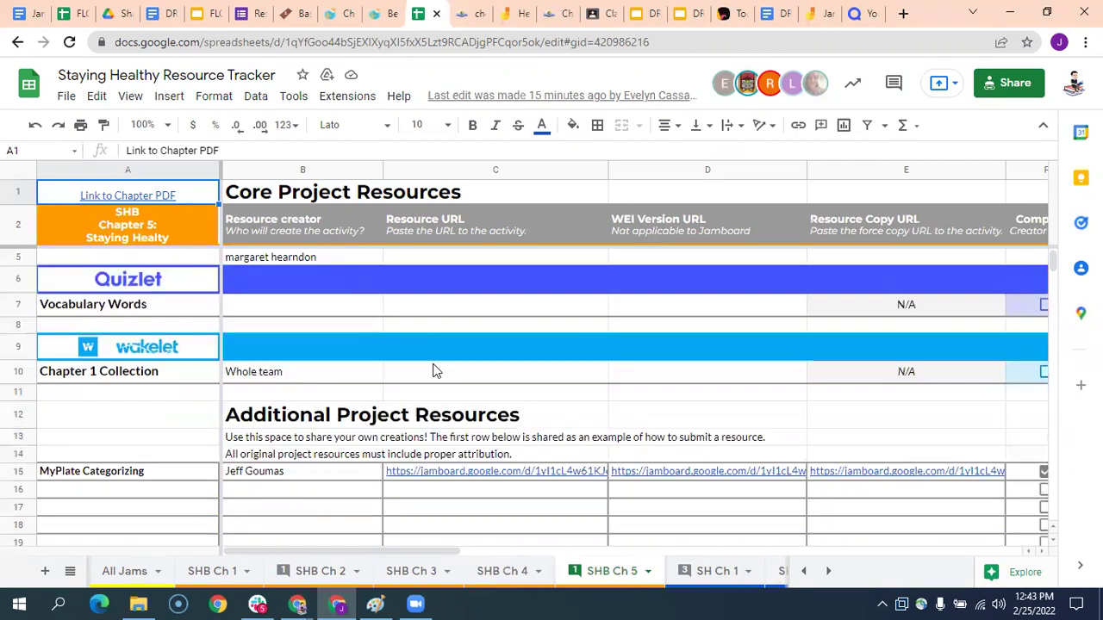
{"action": "scroll", "coordinate": [435, 370], "scroll_direction": "up", "scroll_amount": 1}
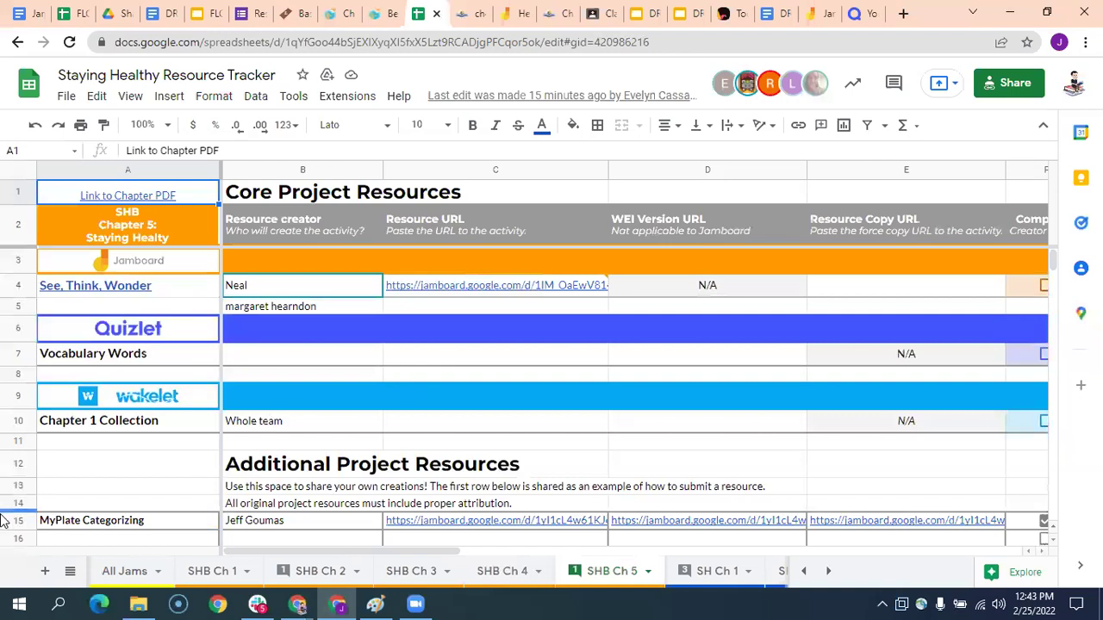
- Go back to the Team Rosters sheet and scroll to the top rows
{"action": "left_click", "coordinate": [69, 574]}
{"action": "scroll", "coordinate": [153, 373], "scroll_direction": "up", "scroll_amount": 1}
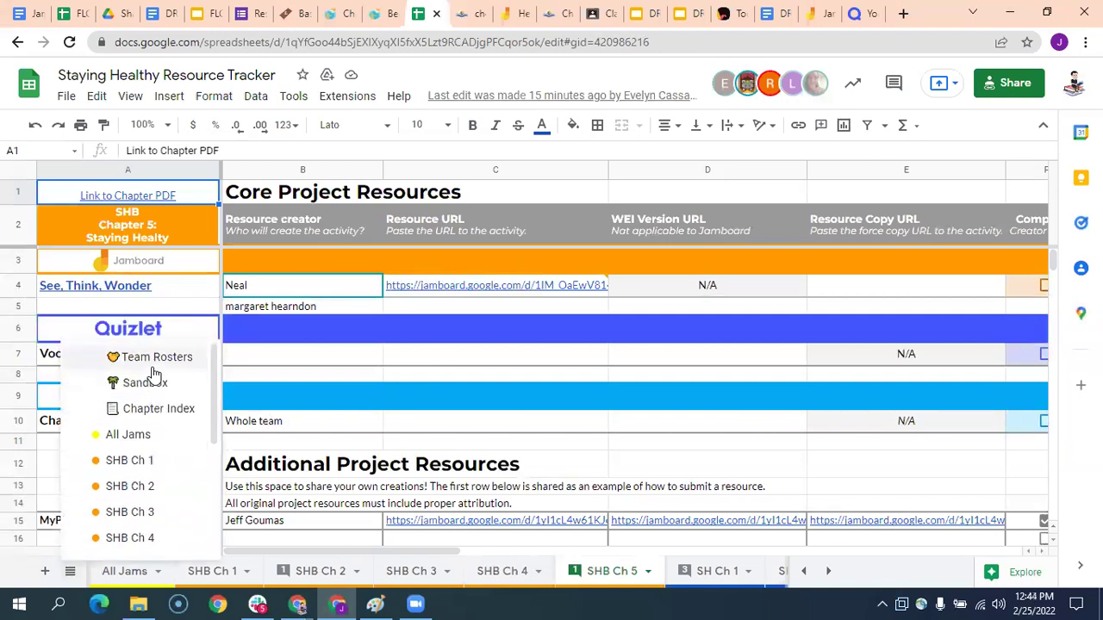
{"action": "left_click", "coordinate": [154, 360]}
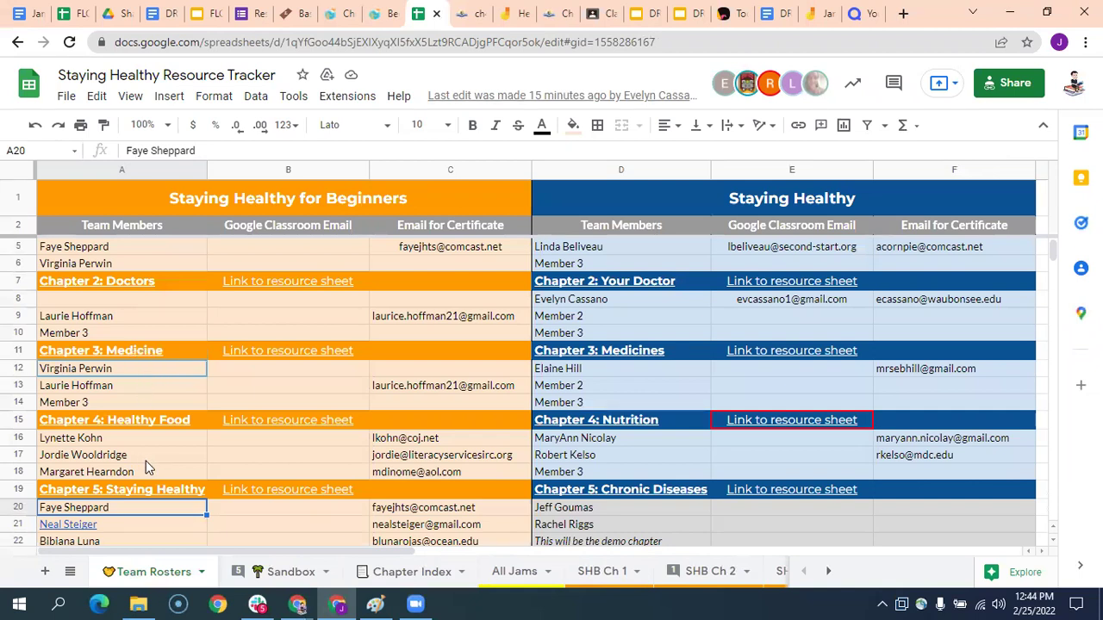
{"action": "scroll", "coordinate": [146, 468], "scroll_direction": "down", "scroll_amount": 1}
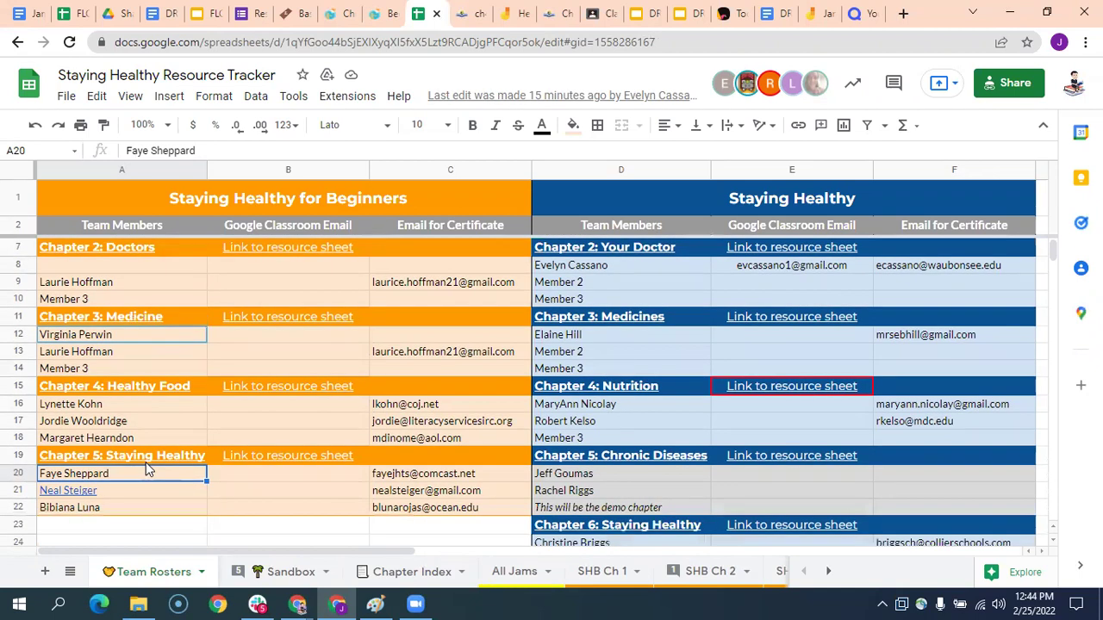
{"action": "scroll", "coordinate": [503, 458], "scroll_direction": "up", "scroll_amount": 1}
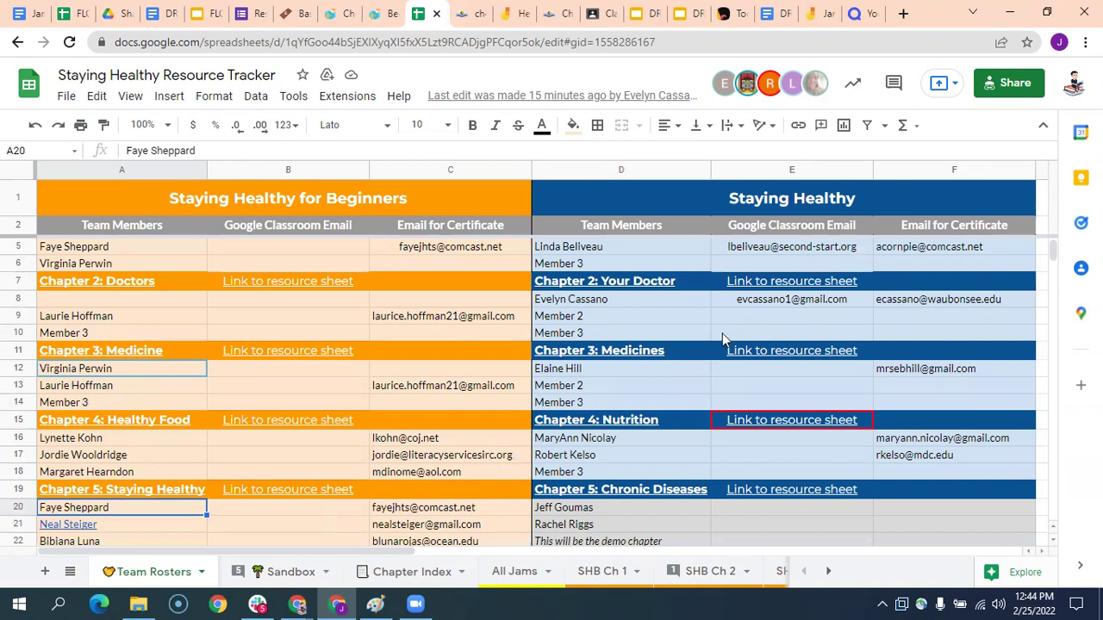
{"action": "scroll", "coordinate": [722, 334], "scroll_direction": "up", "scroll_amount": 1}
- View the Chapter 1: Health Care PDF, then follow B3's link to the SHB Ch 1 sheet
{"action": "left_click", "coordinate": [130, 249]}
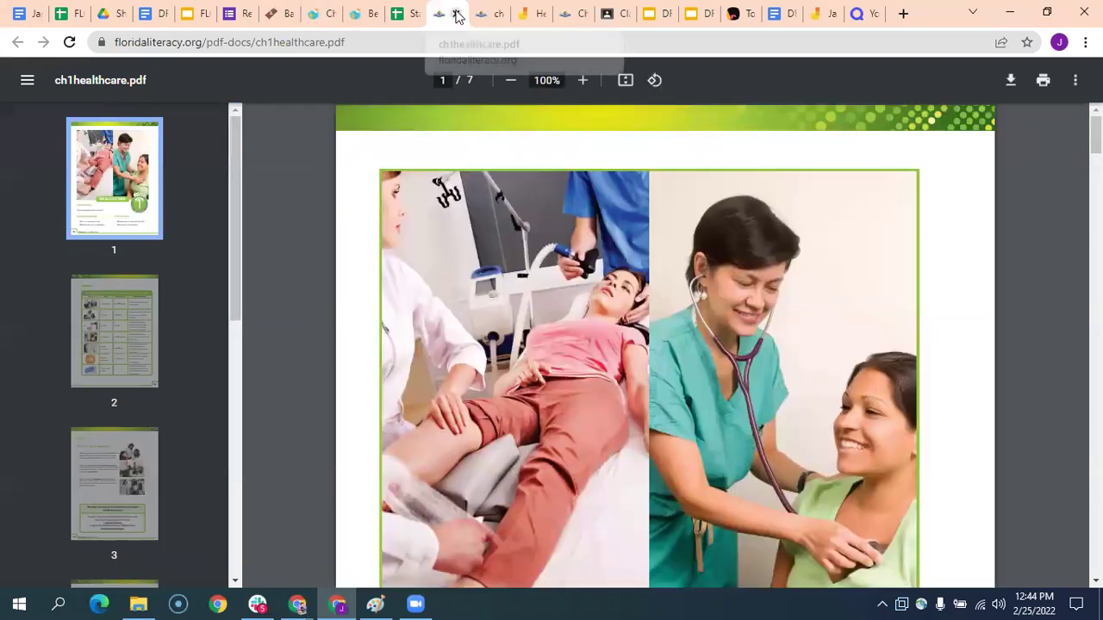
{"action": "left_click", "coordinate": [457, 16]}
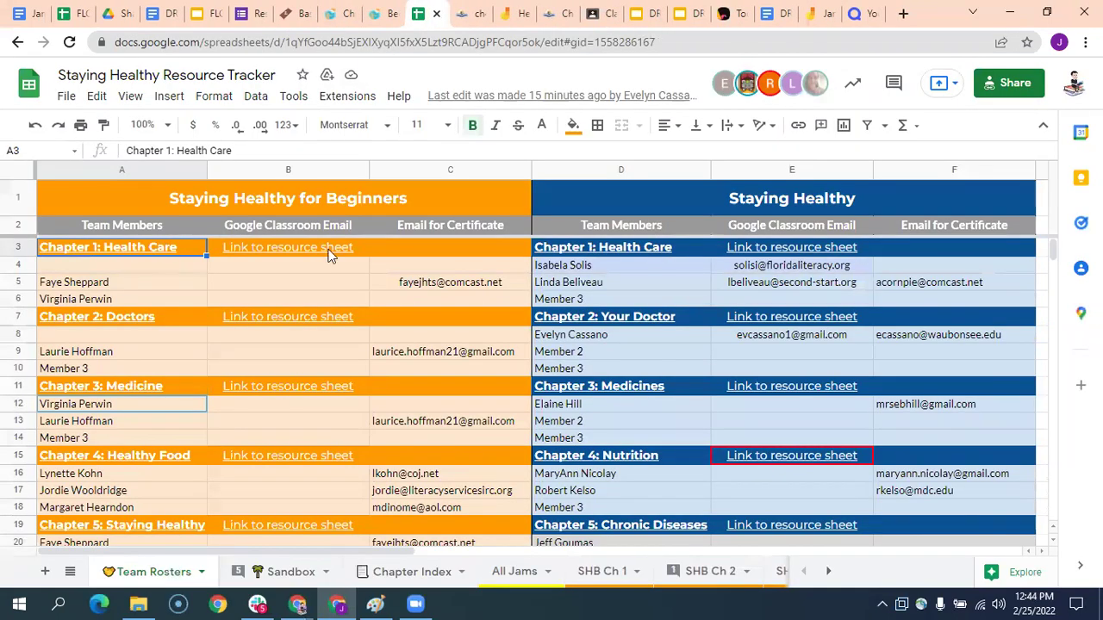
{"action": "left_click", "coordinate": [331, 252]}
{"action": "left_click", "coordinate": [284, 277]}
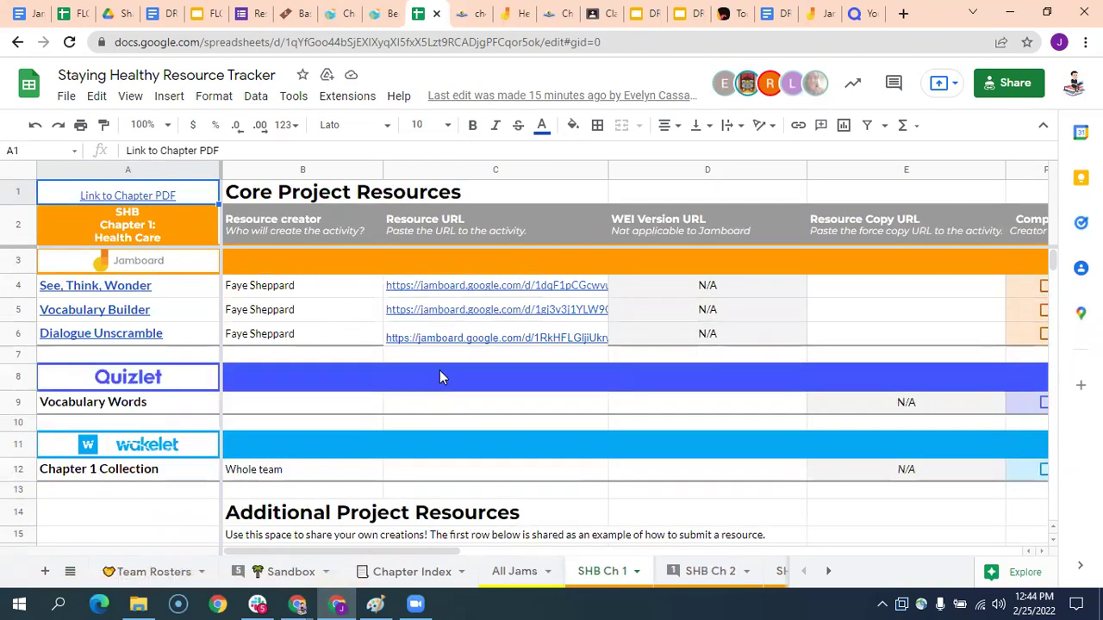
{"action": "scroll", "coordinate": [441, 373], "scroll_direction": "down", "scroll_amount": 2}
{"action": "scroll", "coordinate": [448, 370], "scroll_direction": "up", "scroll_amount": 2}
- Switch to the SH Ch 1 sheet listing the Chapter 1 Jamboard contributions
{"action": "left_click", "coordinate": [70, 571]}
{"action": "scroll", "coordinate": [121, 483], "scroll_direction": "down", "scroll_amount": 3}
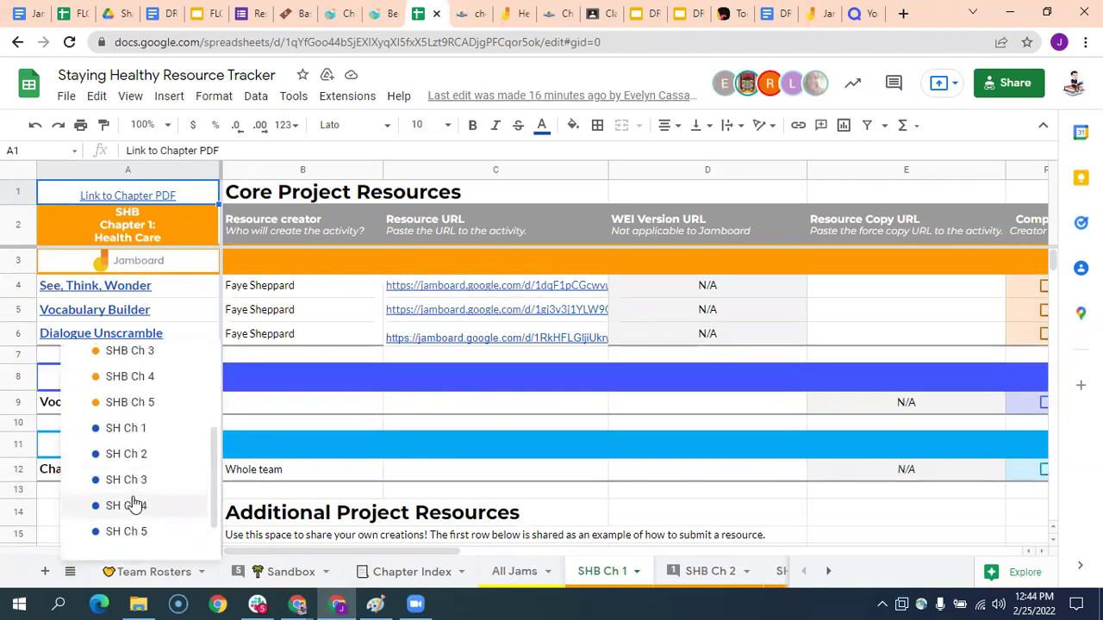
{"action": "left_click", "coordinate": [142, 427]}
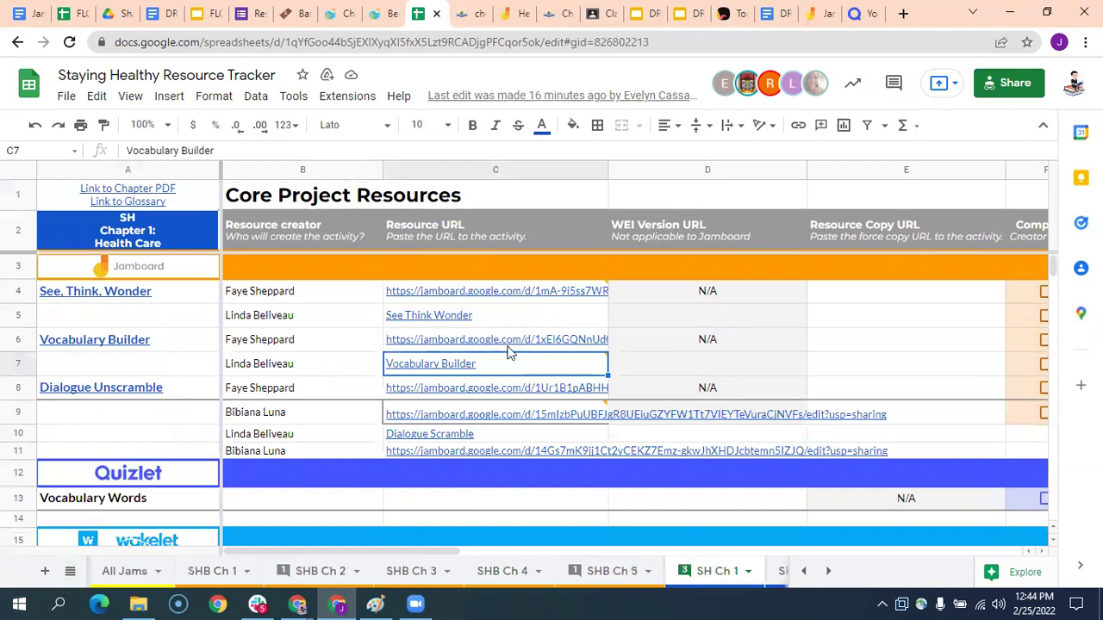
{"action": "mouse_move", "coordinate": [546, 352]}
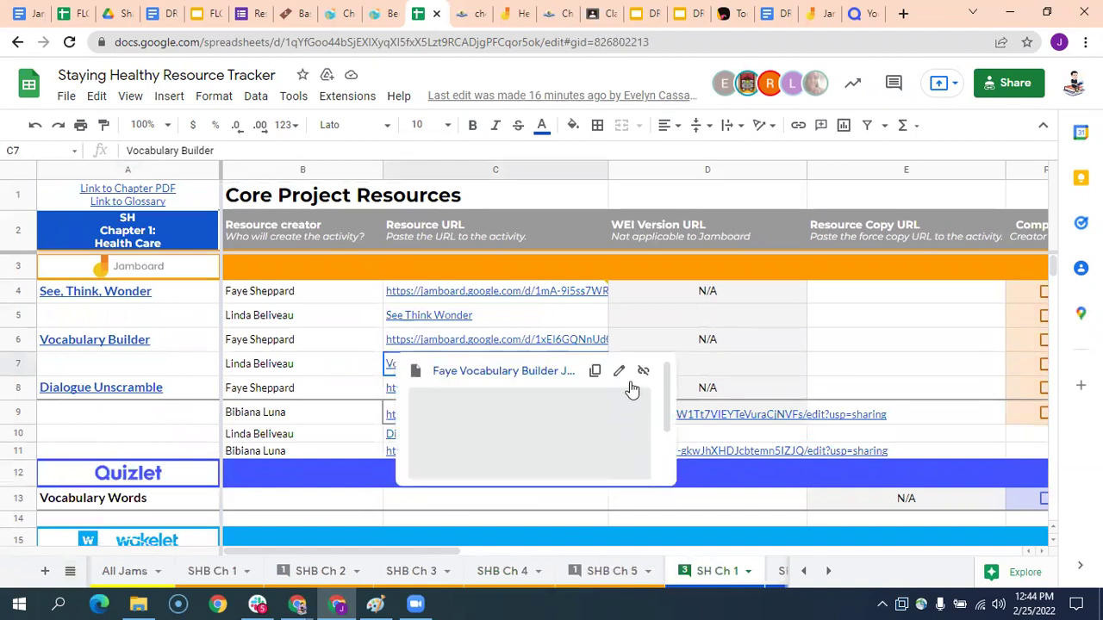